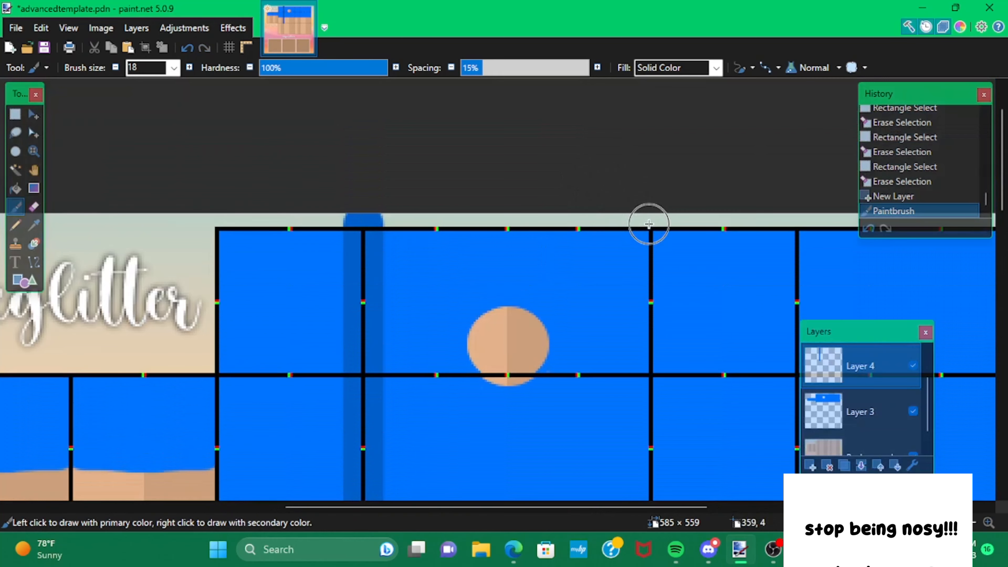
Paint a darker blue vertical stripe along the right seam of the front torso panel at brush size 18.
scroll(653, 221, "down", 5)
left_click_drag(652, 221, 653, 225)
scroll(495, 293, "down", 3)
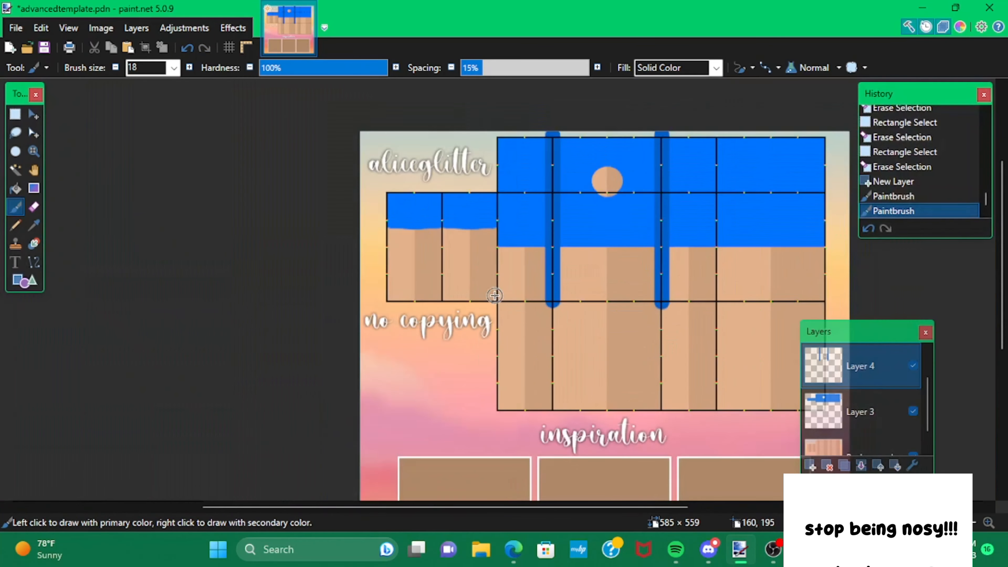
Paint matching blue vertical stripes along the sleeve-to-torso seam, the seam between the two sleeve panels and the sleeves' outer left edge.
scroll(496, 294, "up", 2)
scroll(501, 292, "up", 5)
left_click_drag(502, 290, 472, 282)
left_click_drag(379, 229, 380, 237)
scroll(380, 237, "down", 5)
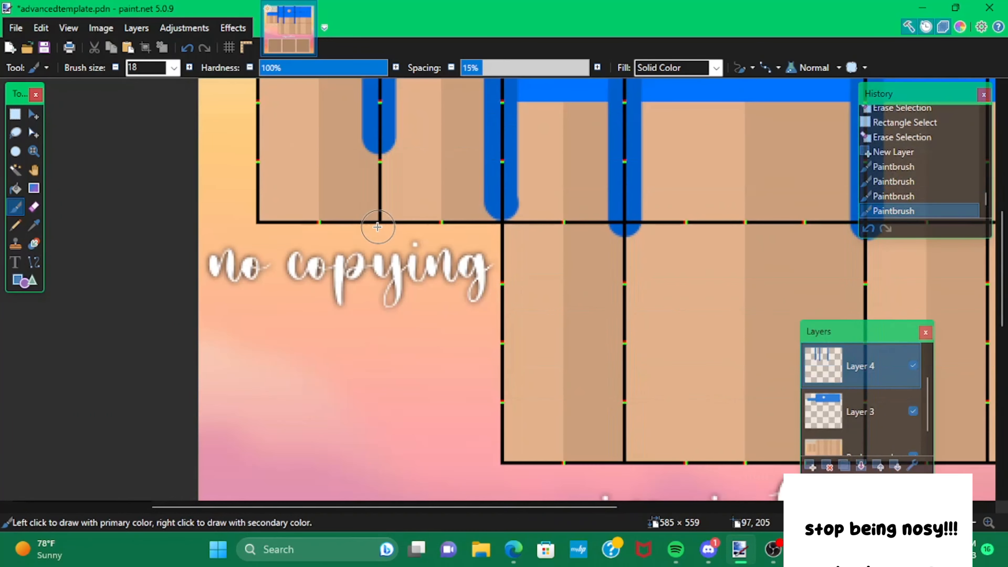
left_click_drag(259, 214, 259, 214)
scroll(258, 214, "up", 5)
scroll(252, 207, "down", 4)
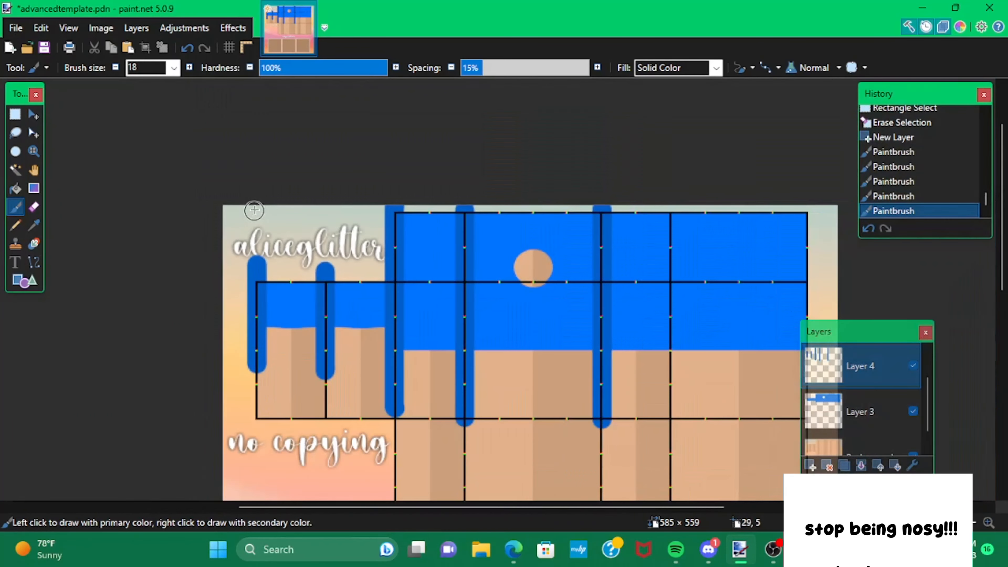
Paint blue vertical stripes along the left seam and the outer right edge of the rightmost torso panel.
scroll(502, 197, "up", 3)
left_click_drag(517, 183, 517, 195)
scroll(517, 193, "down", 5)
left_click_drag(754, 188, 753, 187)
scroll(754, 187, "down", 5)
scroll(339, 118, "up", 2)
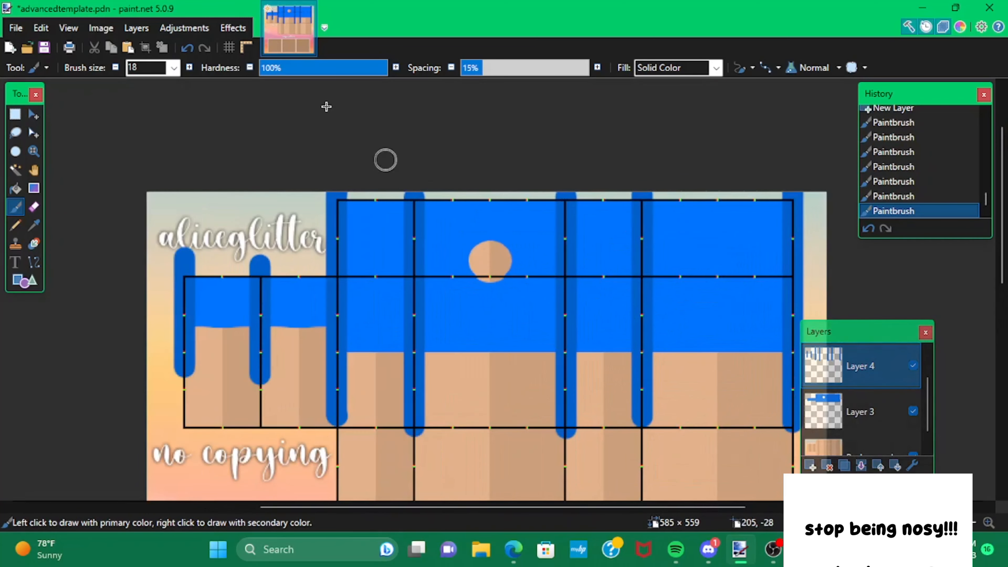
Apply a Gaussian Blur with a radius of 24.6 to the seam stripes on Layer 4.
left_click(233, 29)
mouse_move(278, 88)
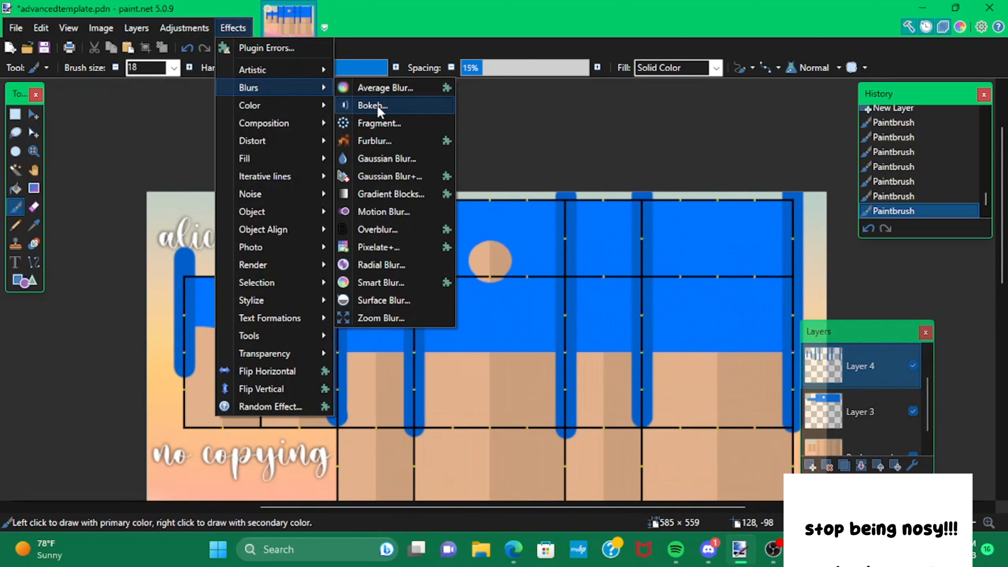
left_click(384, 159)
left_click_drag(404, 218, 433, 215)
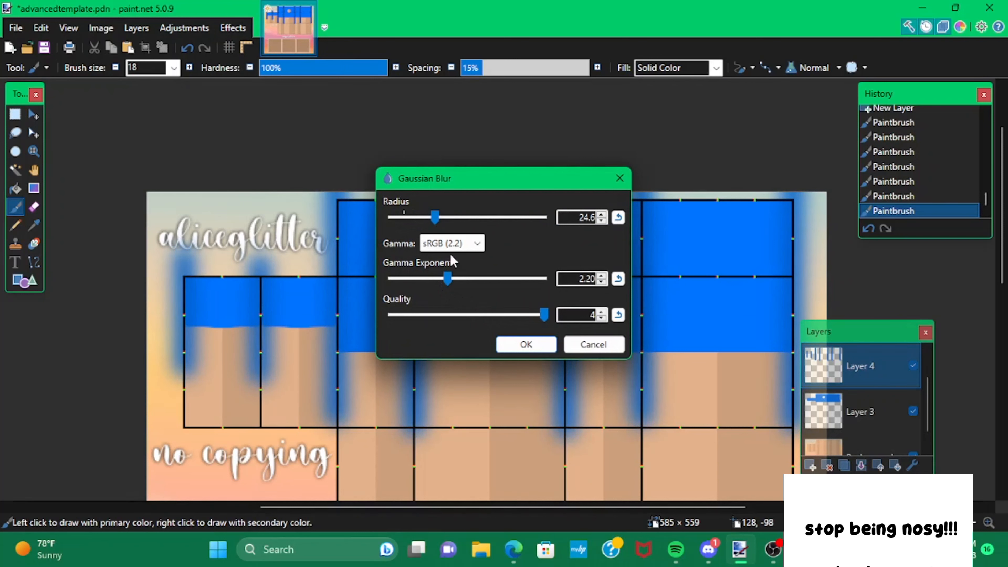
left_click(504, 350)
Erase rectangular selections of the blurred shading above and to the left of the sleeve panels.
left_click(15, 115)
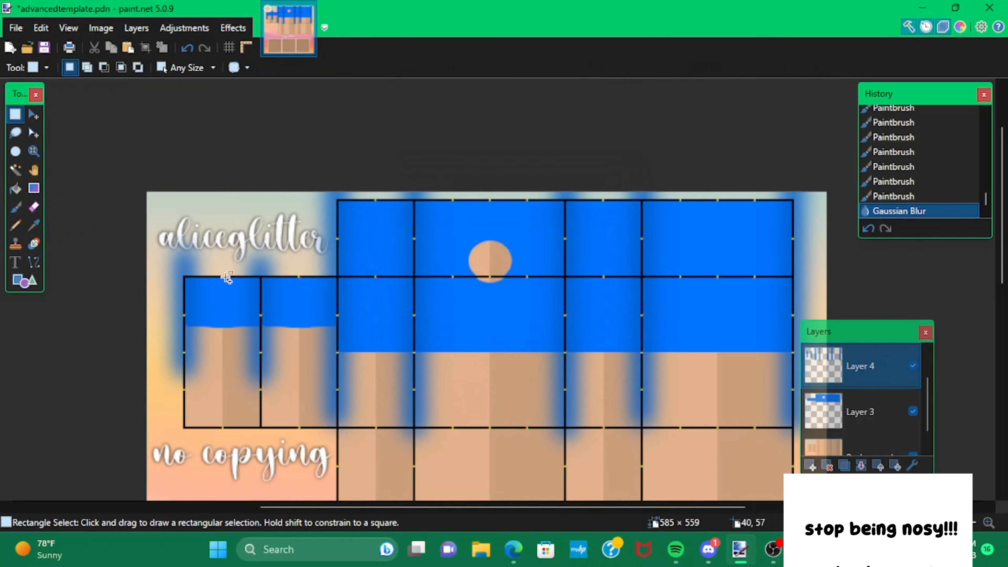
scroll(303, 278, "up", 5)
scroll(470, 292, "down", 5)
mouse_move(390, 257)
left_mouse_down()
mouse_move(307, 201)
mouse_move(11, 87)
left_mouse_up()
key("Delete")
mouse_move(93, 277)
left_mouse_down()
mouse_move(34, 354)
mouse_move(12, 496)
mouse_move(11, 421)
left_mouse_up()
key("Delete")
Erase a rectangular selection of the blurred shading below the blue shirt area on the torso panels.
scroll(114, 325, "up", 5)
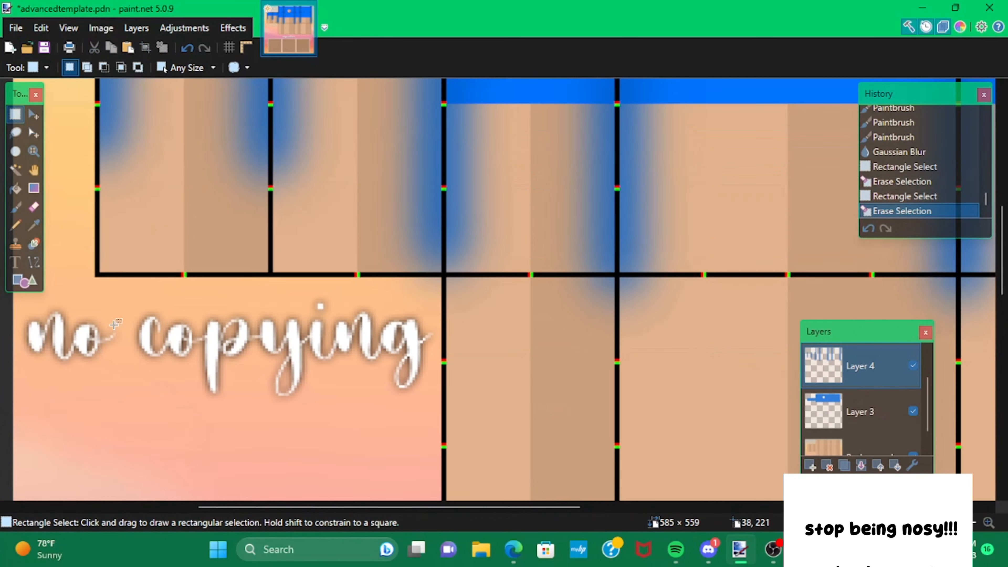
scroll(114, 325, "up", 4)
left_click_drag(450, 286, 985, 497)
key("Delete")
scroll(161, 311, "down", 5)
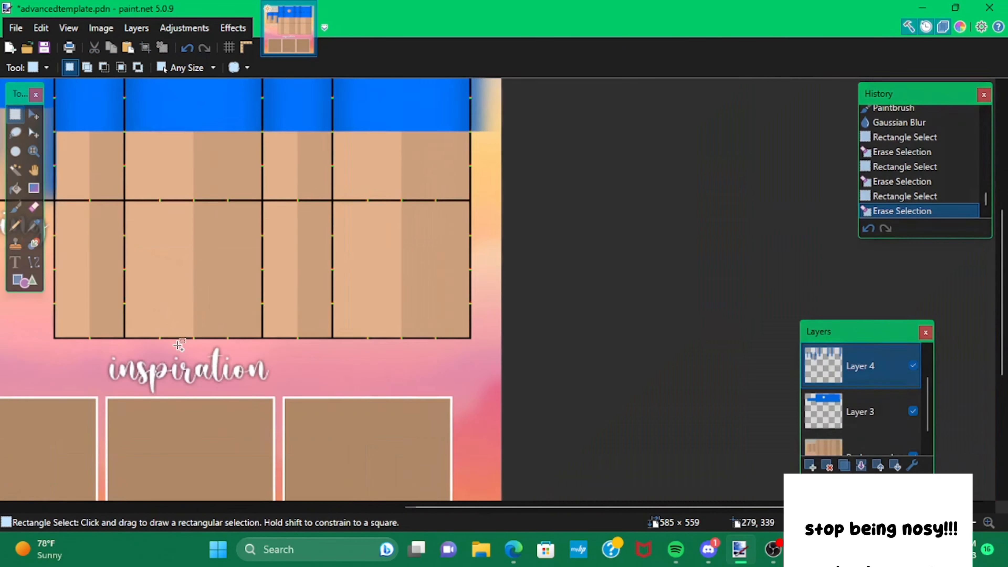
Erase the blurred shading that spills onto the skin below the blue part of the sleeve panels.
scroll(369, 230, "up", 4)
scroll(254, 306, "down", 3)
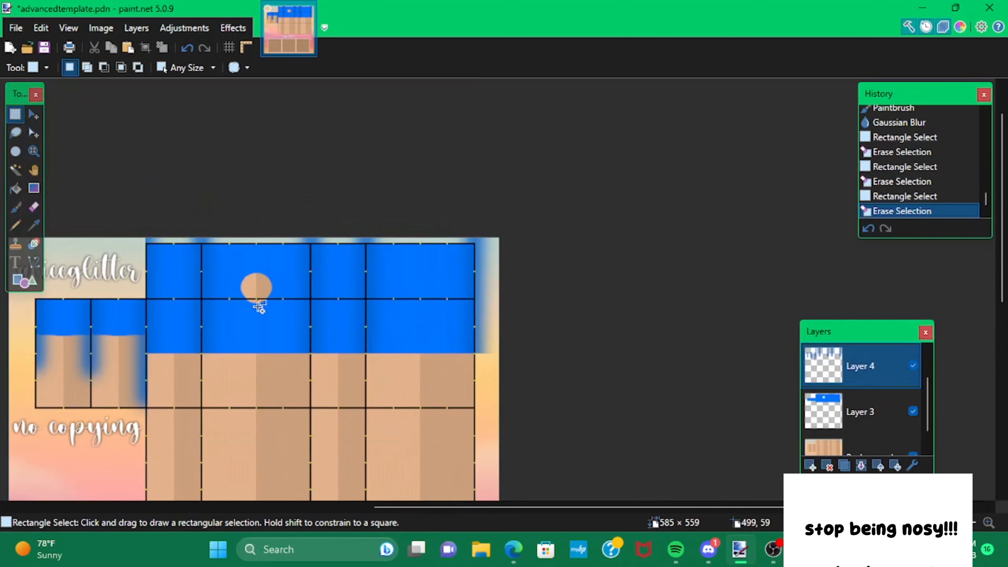
scroll(407, 309, "up", 6)
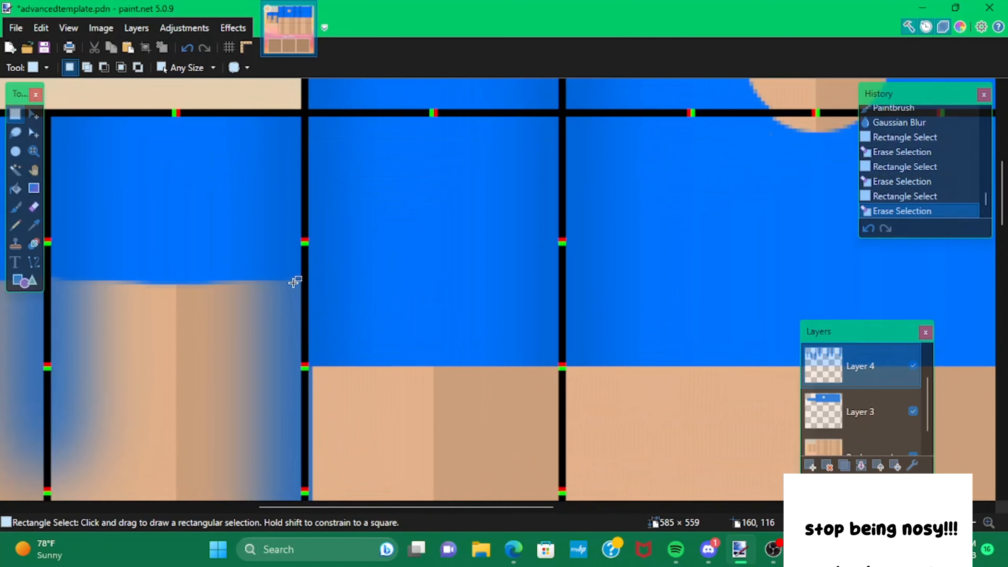
left_click_drag(296, 284, 187, 373)
key("Delete")
scroll(189, 368, "down", 4)
scroll(237, 388, "up", 4)
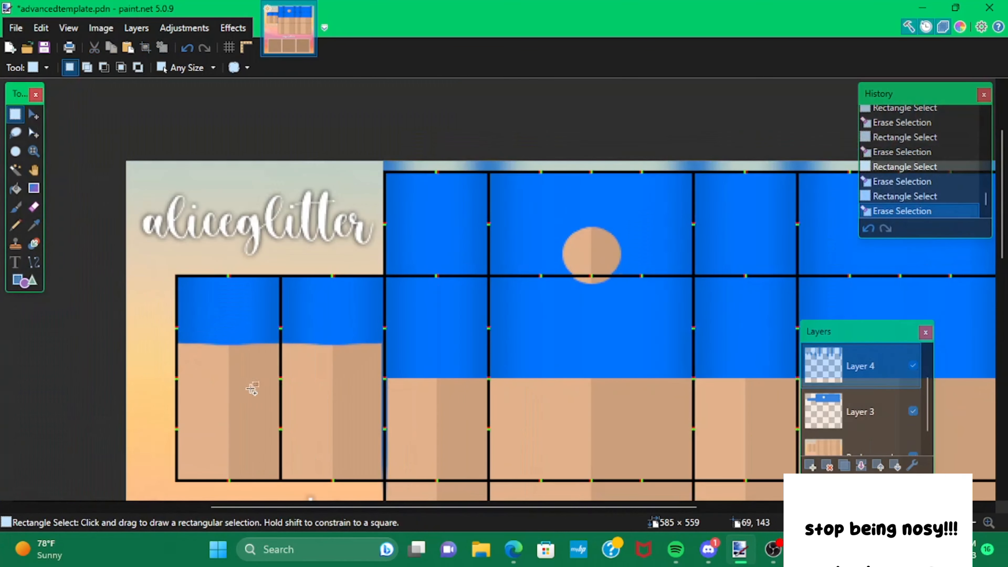
Erase the leftover blue shading along the seam between the sleeve and torso panels below the shirt.
mouse_move(446, 298)
left_mouse_down()
mouse_move(414, 362)
mouse_move(231, 548)
left_mouse_up()
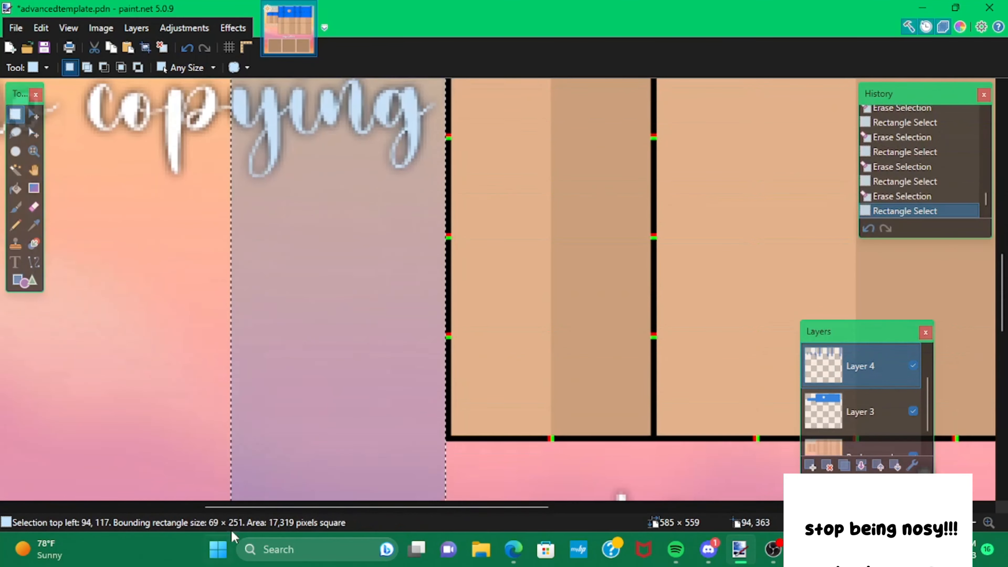
key("Delete")
scroll(235, 454, "up", 5)
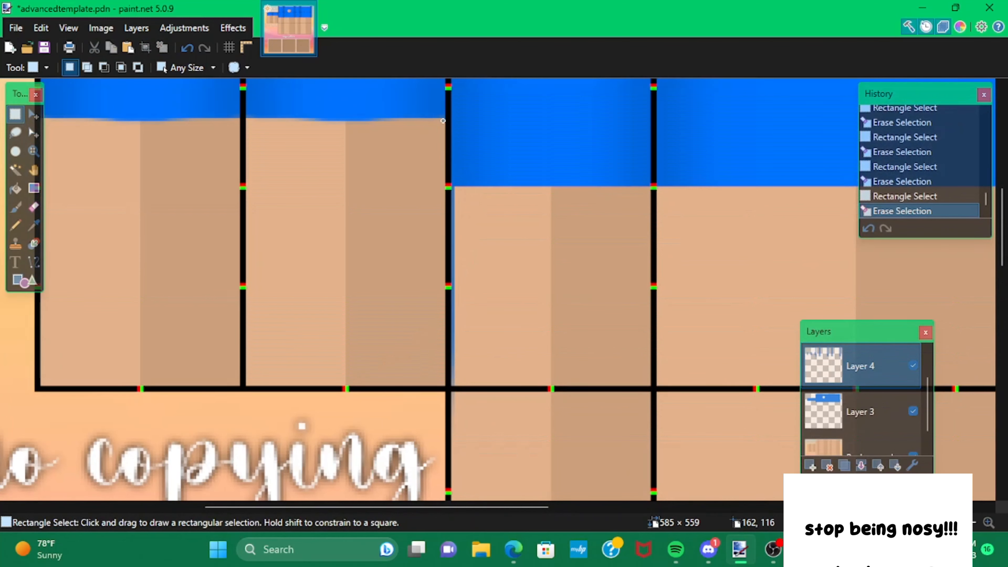
left_click_drag(454, 188, 444, 429)
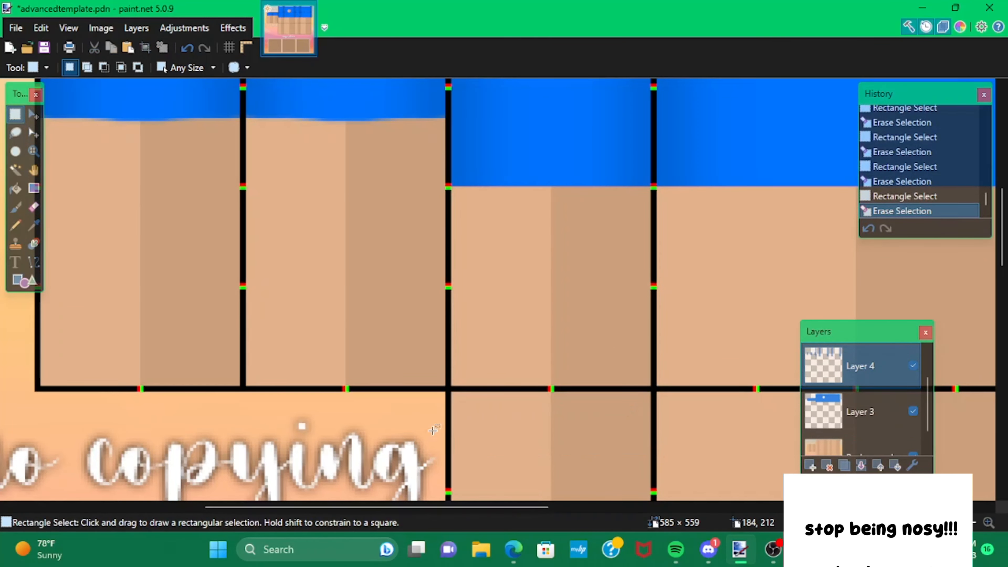
scroll(256, 321, "down", 3)
scroll(358, 139, "up", 3)
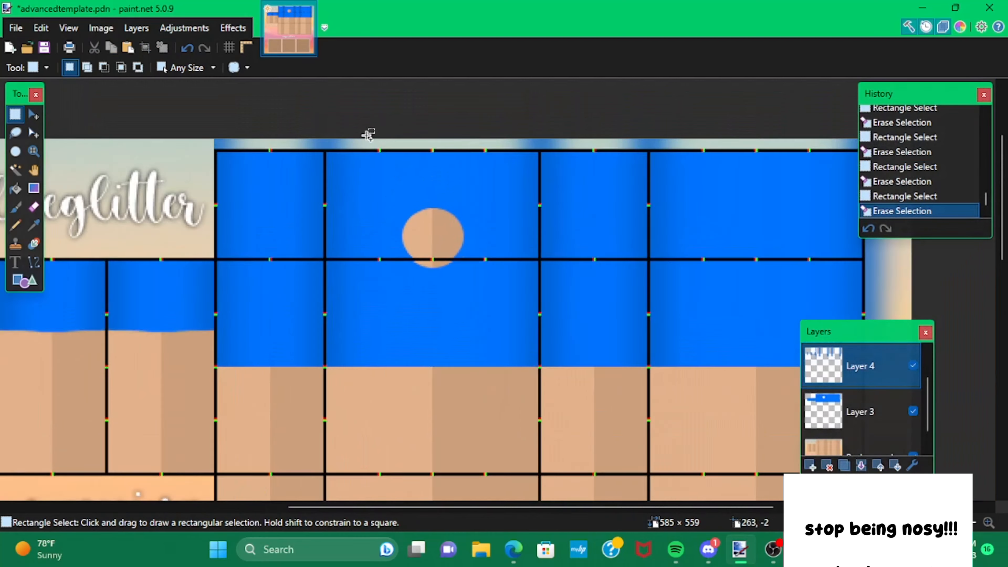
Erase the blurred shading above the torso panels and beyond their outer right edge.
left_click_drag(214, 145, 917, 150)
key("Delete")
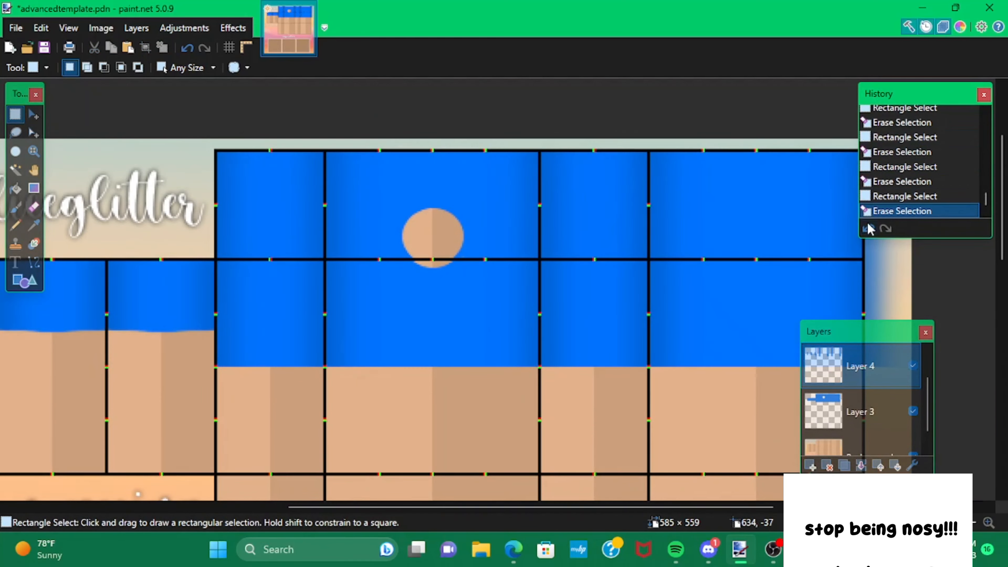
scroll(863, 275, "down", 2)
left_click_drag(864, 280, 1006, 52)
key("Delete")
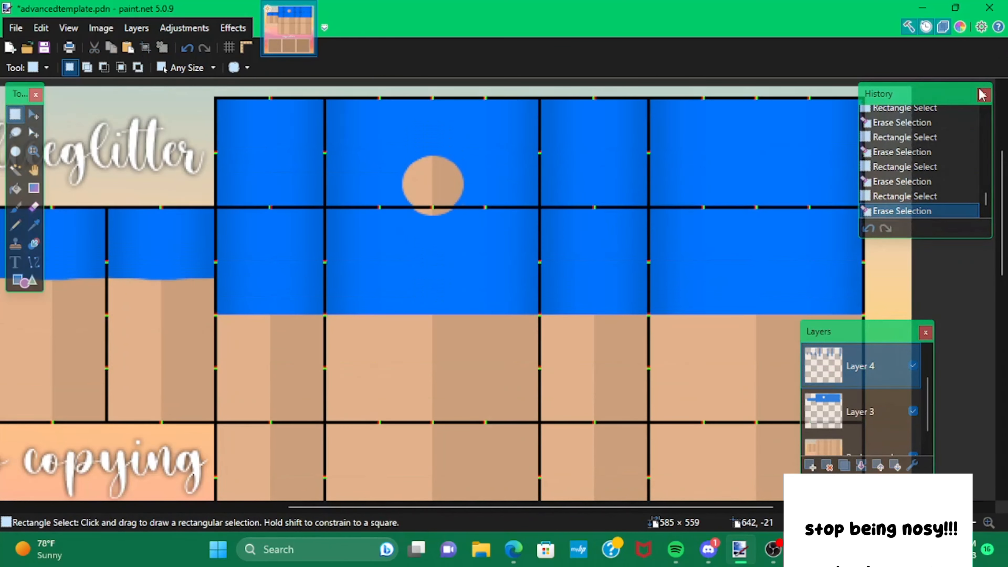
Add a new layer and darken the primary blue to a V value of 70 (hex 0053B2).
left_click(811, 465)
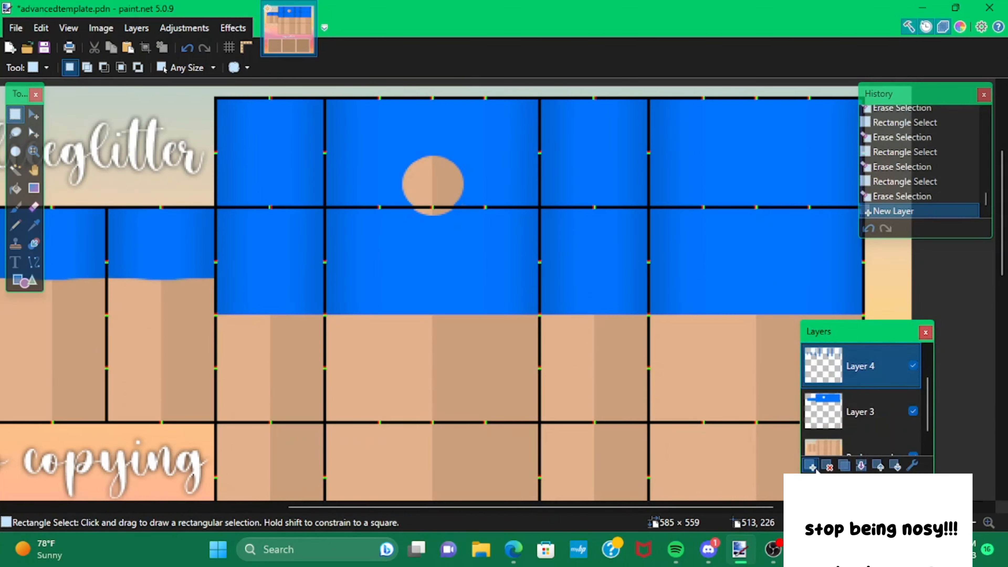
left_click(961, 27)
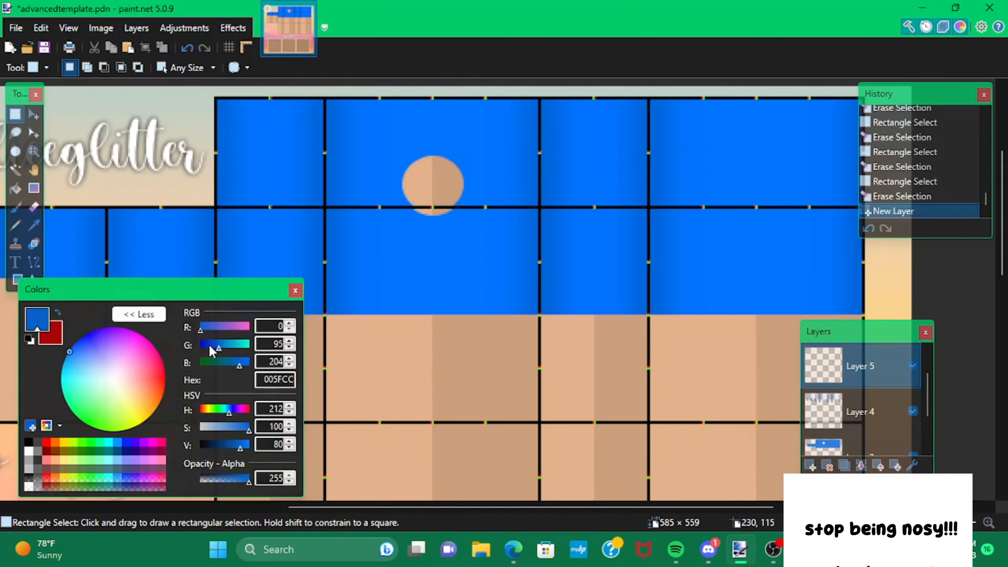
left_click(290, 447)
left_click(289, 447)
left_click(289, 447)
left_click(289, 447)
left_click(289, 447)
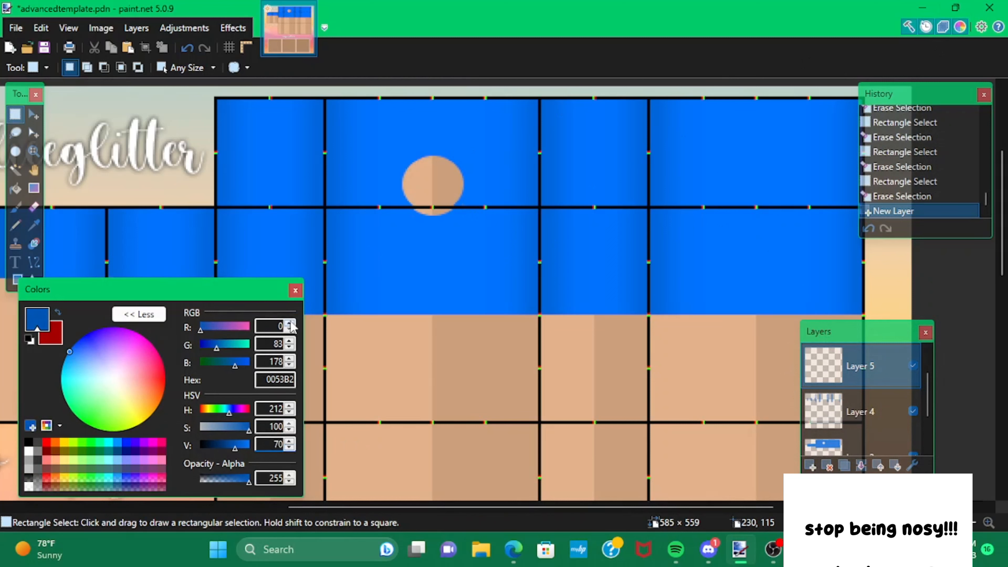
left_click(297, 291)
Undo a test stroke with the Paintbrush and reduce the brush size to 3.
left_click(15, 207)
left_click_drag(396, 272, 418, 272)
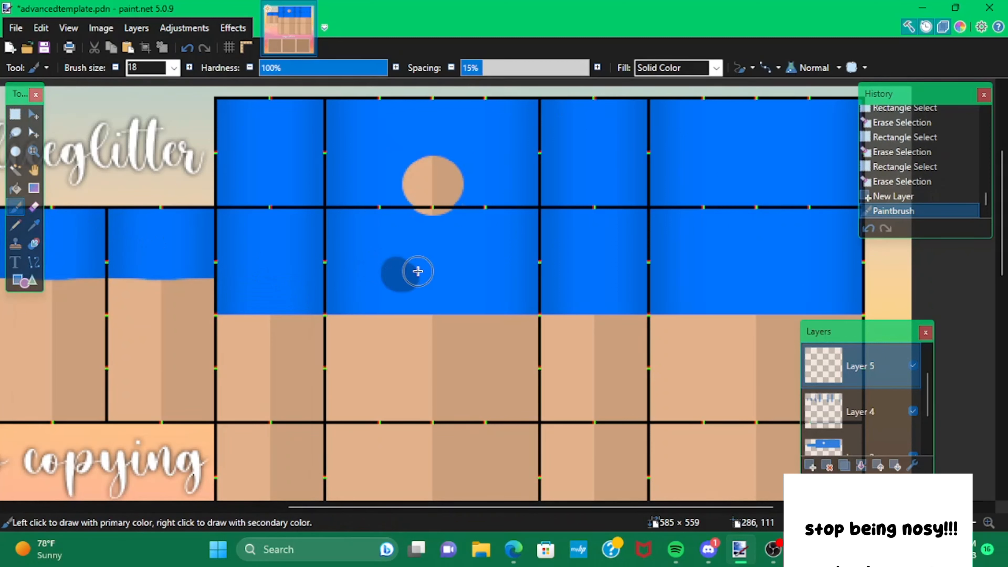
key("ctrl+z")
scroll(358, 275, "up", 3)
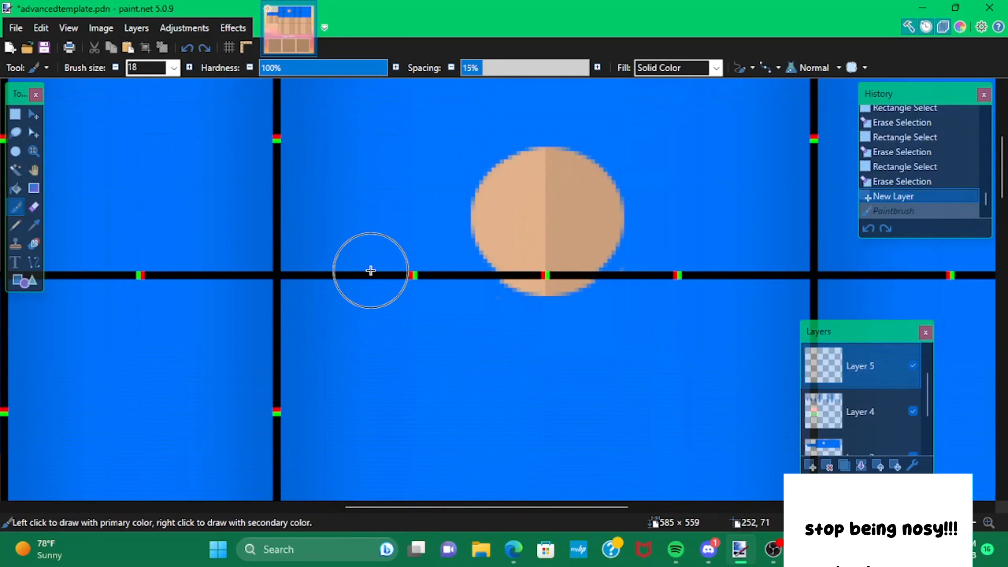
scroll(438, 295, "down", 2)
key("bracketleft")
key("bracketleft")
key("bracketleft")
key("bracketleft")
key("bracketleft")
key("bracketleft")
key("bracketleft")
key("bracketleft")
key("bracketleft")
key("bracketleft")
key("bracketleft")
key("bracketleft")
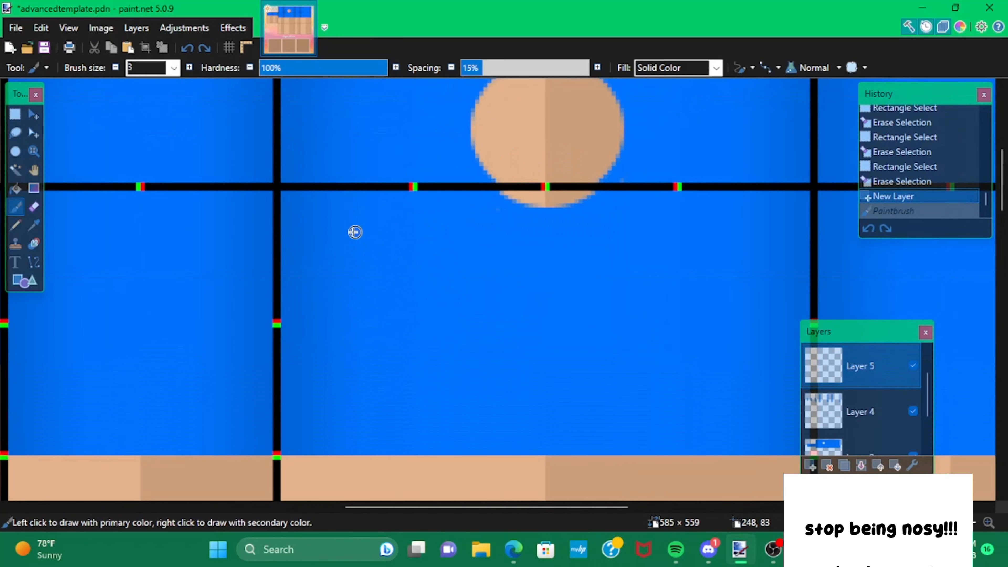
Paint curved fold lines across the lower left of the front torso panel and around the lower left of the neck hole.
mouse_move(309, 221)
left_mouse_down()
mouse_move(511, 397)
mouse_move(532, 402)
left_mouse_up()
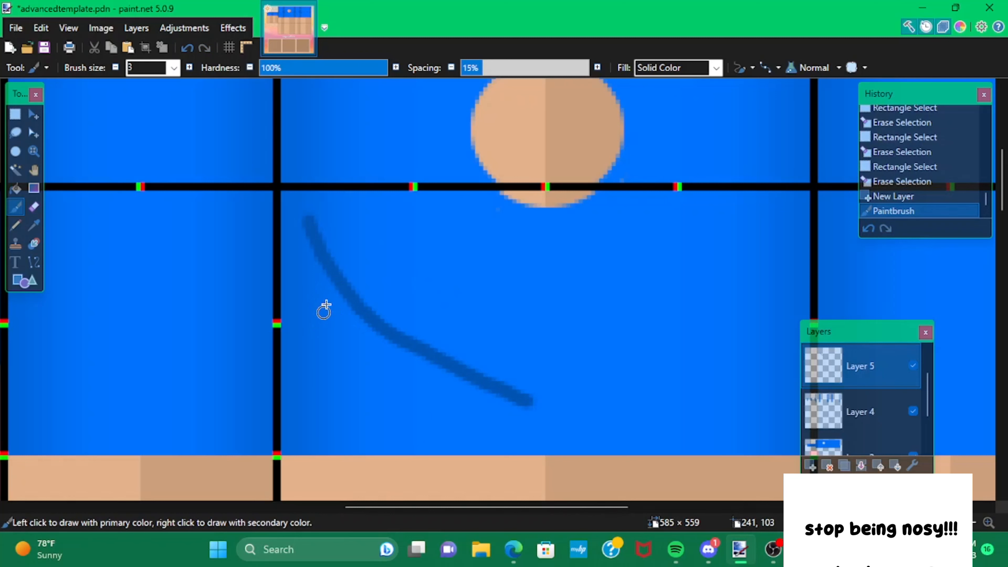
left_click_drag(483, 217, 561, 230)
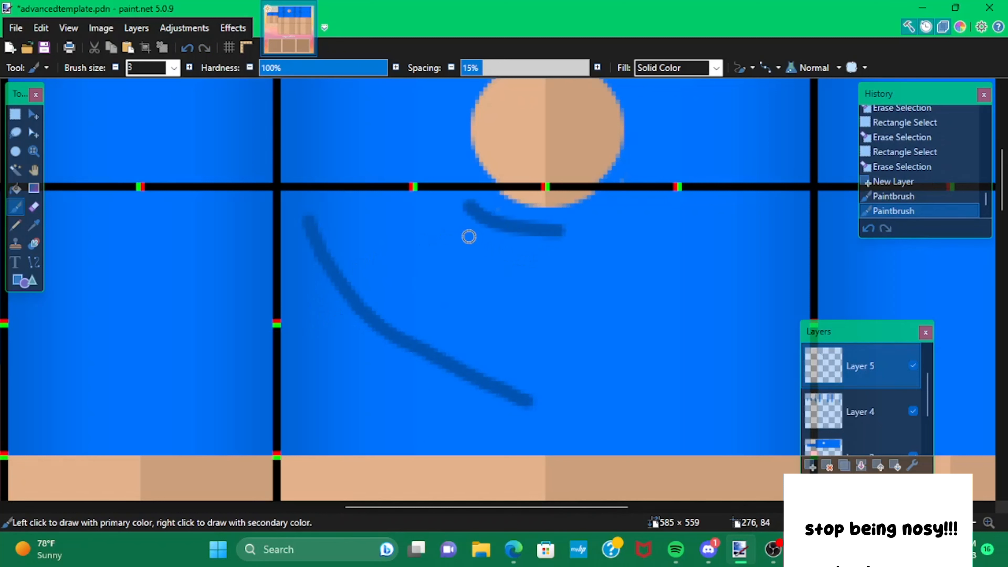
left_click_drag(420, 194, 417, 192)
left_click_drag(415, 190, 415, 114)
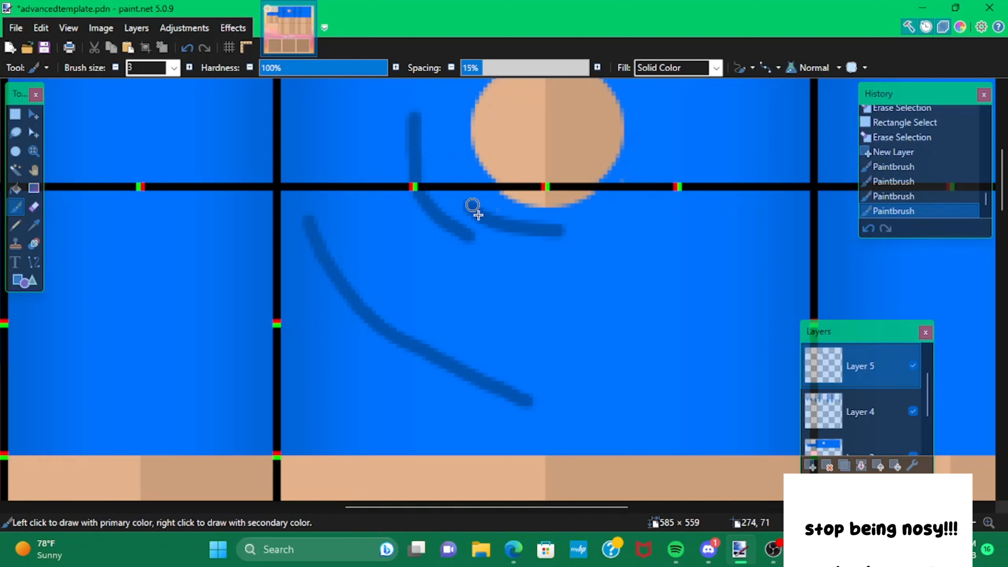
Paint curved fold lines above the neck hole and across the upper left of the front torso panel.
scroll(476, 213, "up", 4)
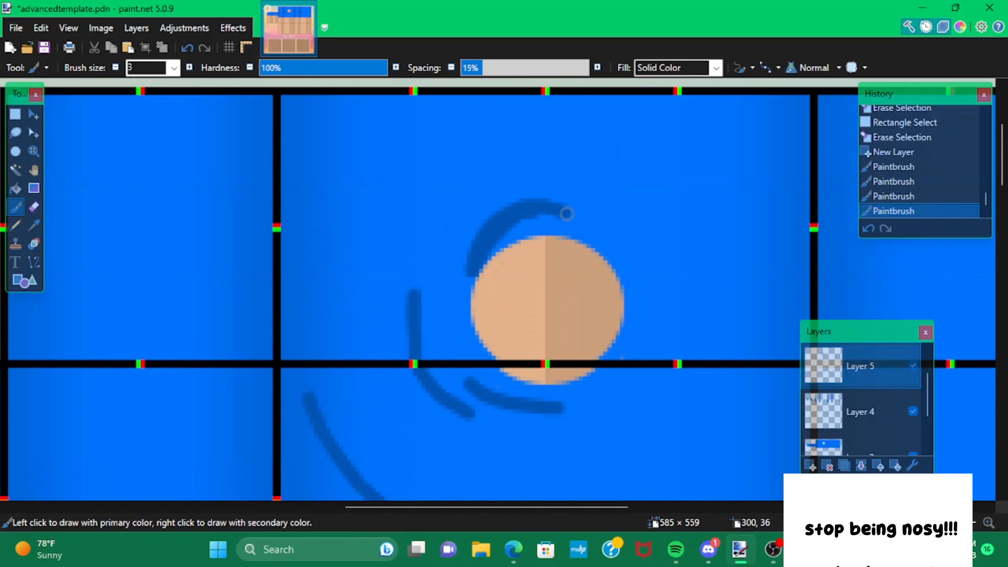
left_click_drag(567, 214, 553, 209)
mouse_move(522, 133)
left_mouse_down()
mouse_move(448, 208)
mouse_move(405, 277)
mouse_move(389, 335)
left_mouse_up()
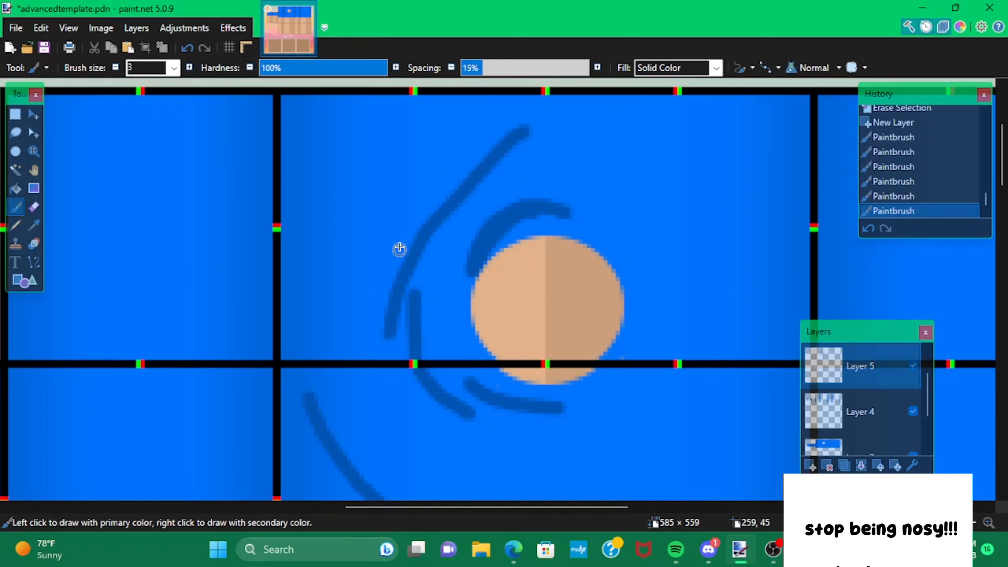
left_click_drag(351, 251, 439, 131)
left_click_drag(347, 130, 309, 210)
Undo the last brush stroke and paint more curved fold lines near the shirt's hem and across the chest below the neck hole.
scroll(344, 210, "down", 3)
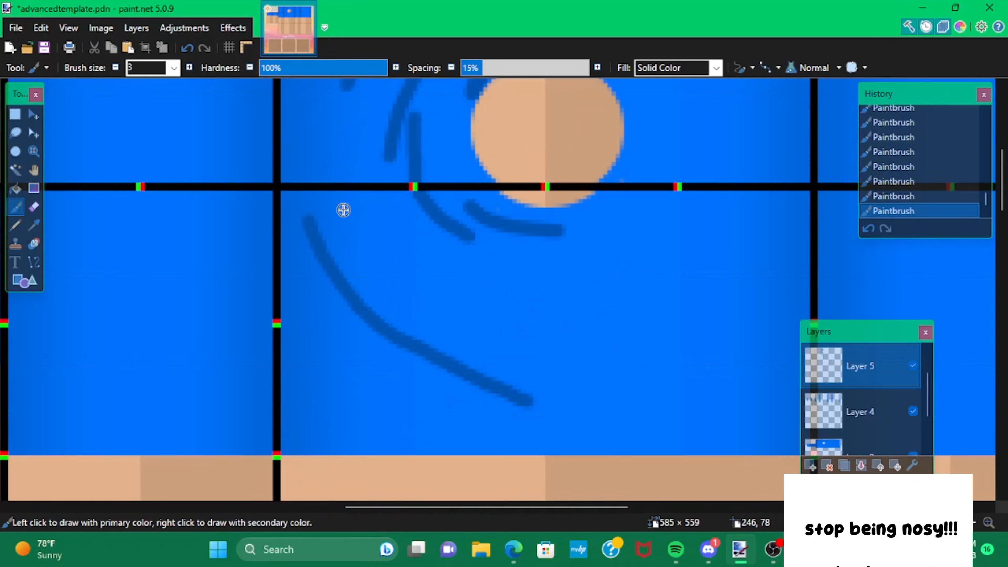
scroll(550, 313, "down", 2)
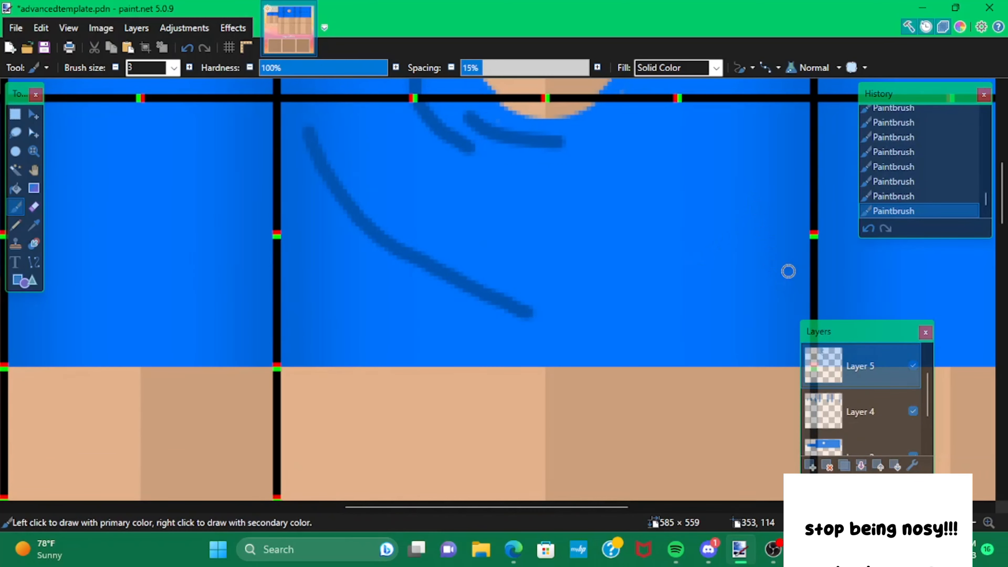
key("z")
key("ctrl+z")
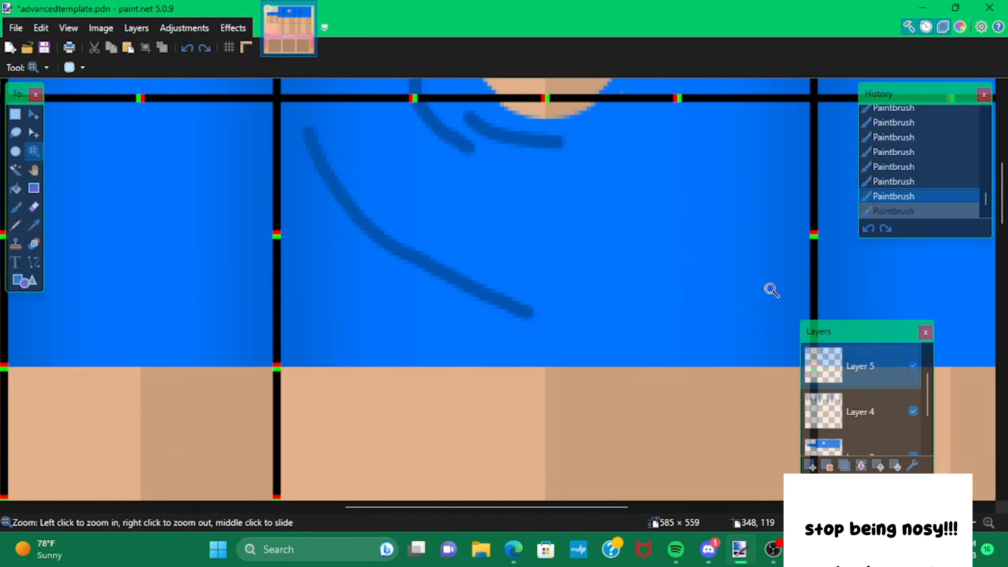
left_click(16, 206)
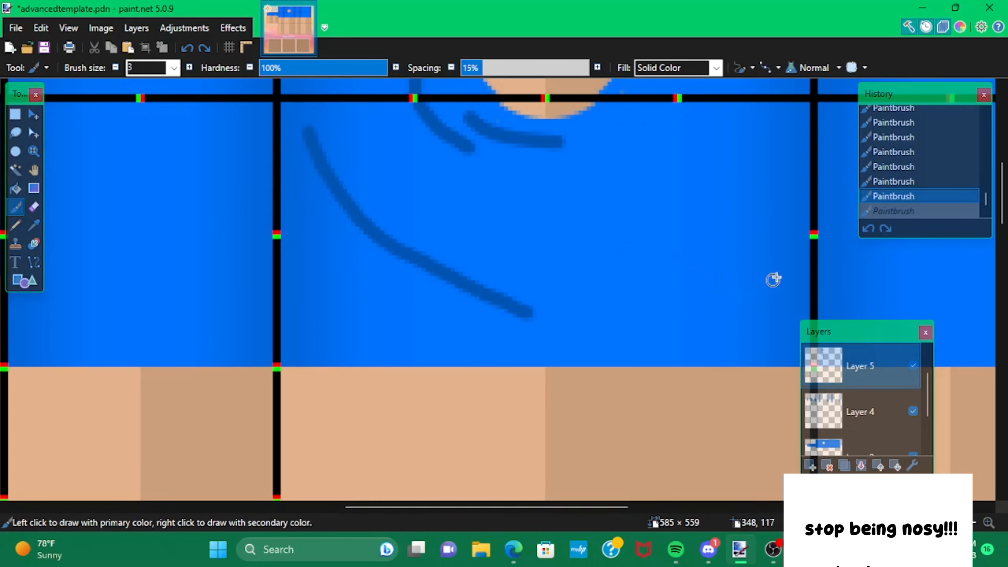
left_click_drag(658, 350, 613, 353)
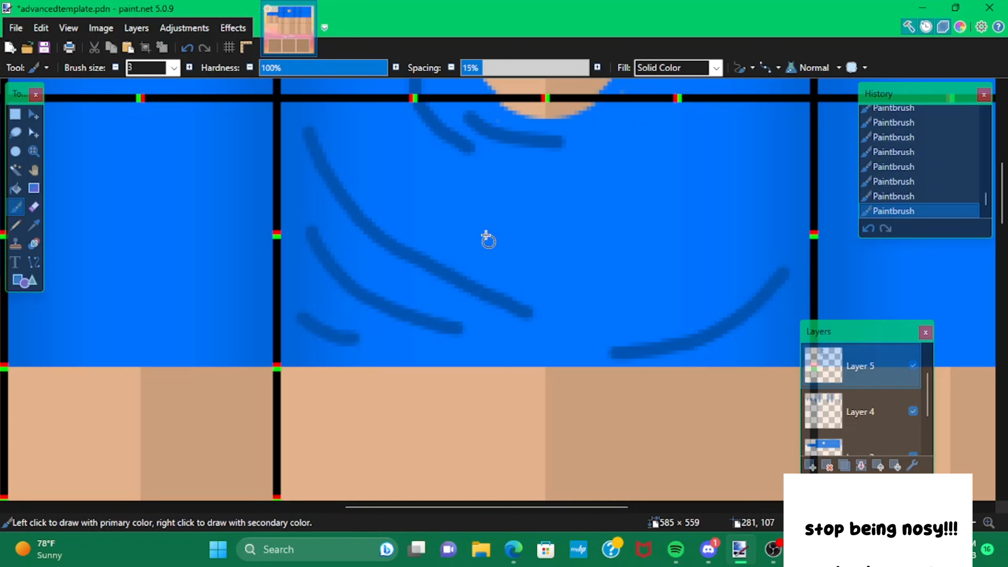
left_click_drag(441, 189, 662, 168)
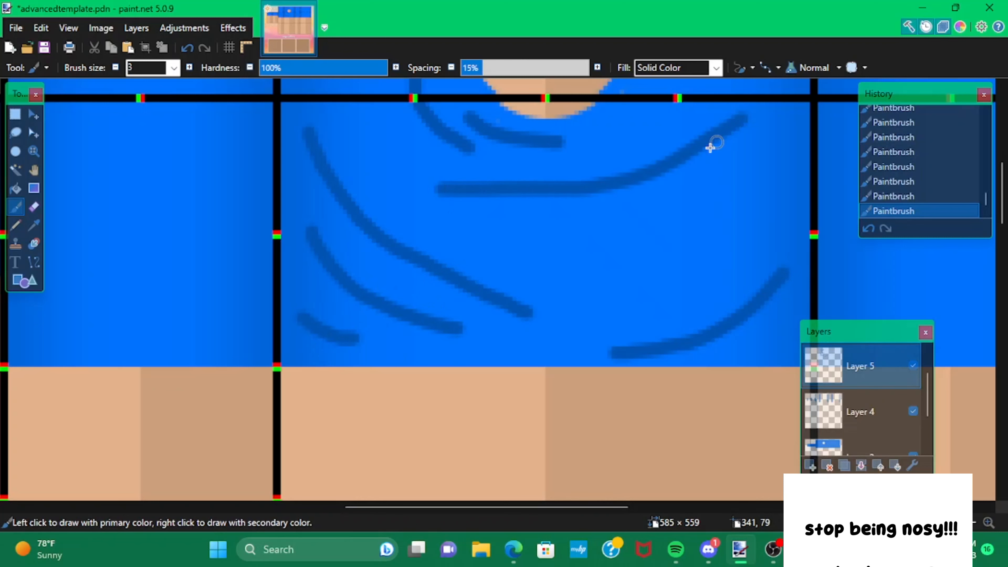
Paint curved fold lines across the lower right and chest of the front torso panel and just below the neck hole.
mouse_move(563, 250)
left_mouse_down()
mouse_move(699, 224)
mouse_move(773, 170)
left_mouse_up()
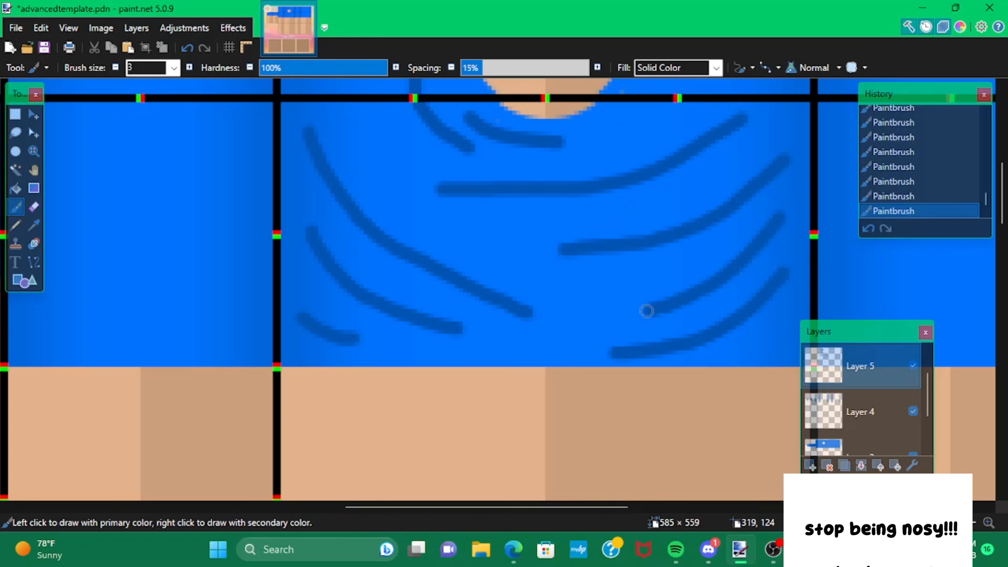
left_click_drag(506, 353, 476, 357)
left_click_drag(468, 253, 636, 202)
left_click_drag(373, 119, 434, 211)
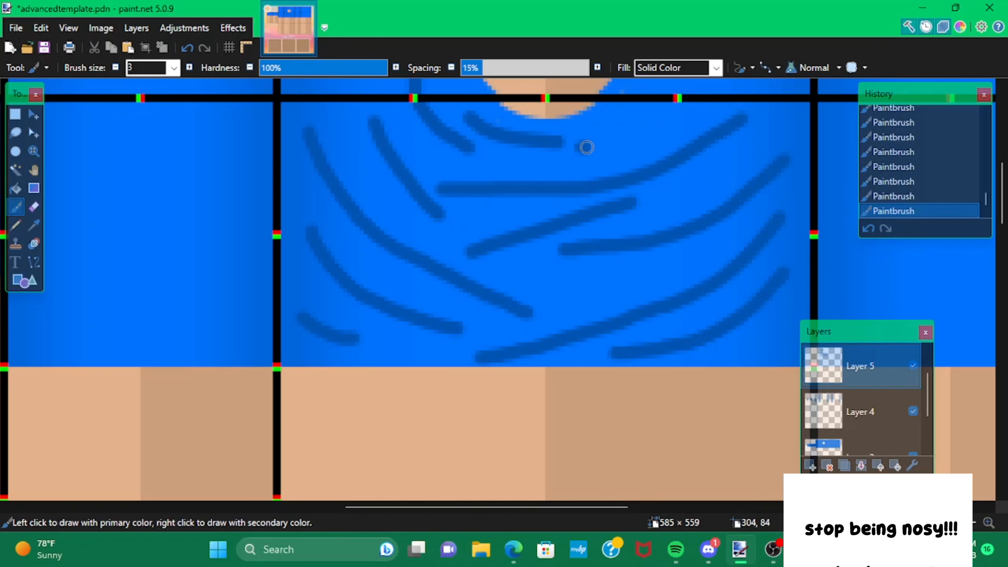
left_click_drag(588, 148, 673, 106)
Paint curved fold lines beside the neck hole and down the upper right of the front torso panel.
scroll(651, 129, "down", 2)
left_click_drag(637, 169, 660, 114)
scroll(632, 295, "up", 3)
left_click_drag(594, 157, 677, 297)
left_click_drag(649, 142, 710, 330)
left_click_drag(702, 152, 723, 202)
Paint nested curved fold lines in the upper part of the side panel left of the front torso.
scroll(662, 212, "down", 4)
scroll(465, 305, "up", 2)
scroll(465, 305, "up", 2)
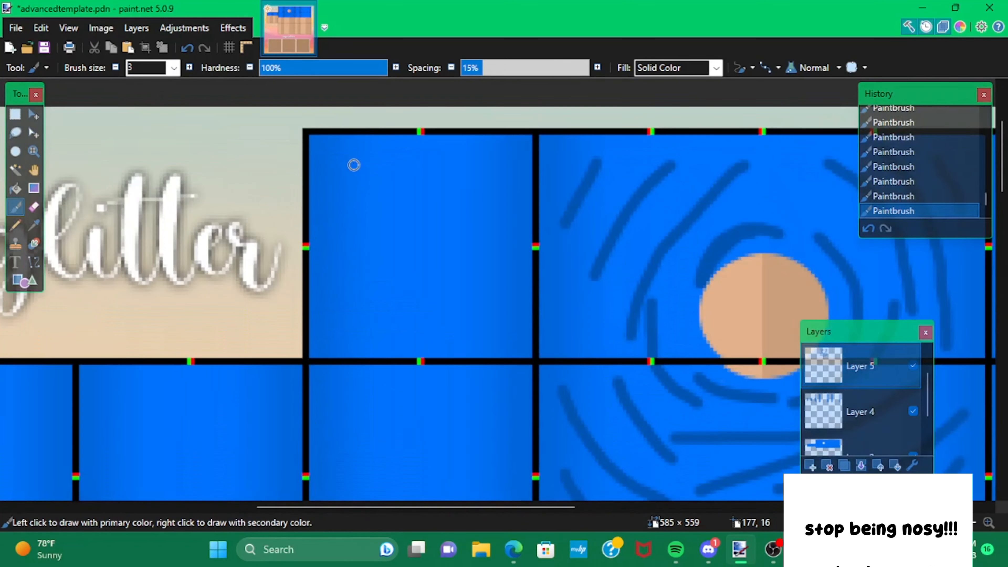
mouse_move(351, 165)
left_mouse_down()
mouse_move(337, 322)
mouse_move(389, 358)
left_mouse_up()
left_click_drag(467, 178, 476, 354)
mouse_move(365, 205)
left_mouse_down()
mouse_move(438, 210)
mouse_move(499, 358)
left_mouse_up()
Paint diagonal fold lines down the lower part of the side panel left of the front torso.
scroll(437, 270, "down", 3)
left_click_drag(400, 313, 479, 377)
left_click_drag(325, 271, 407, 372)
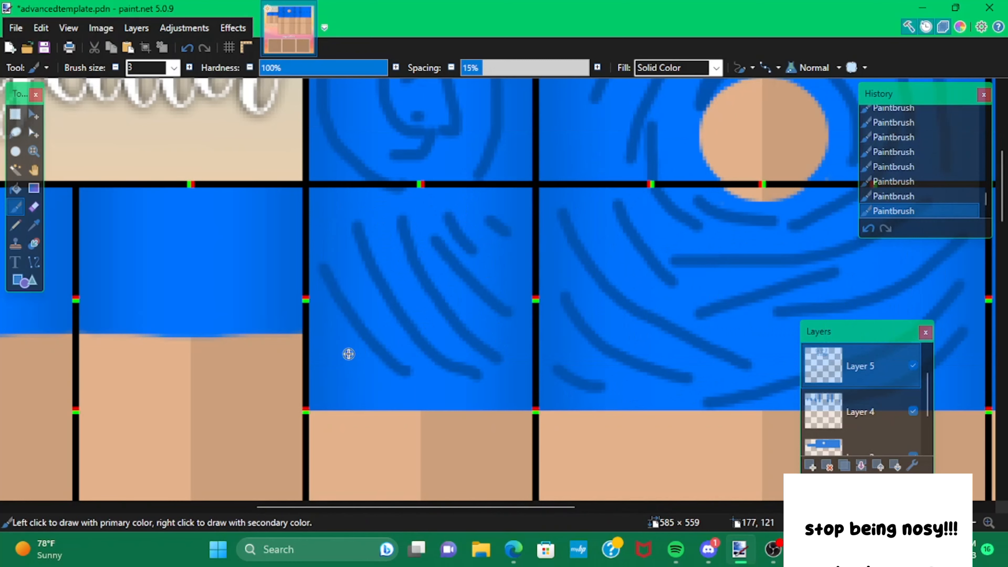
left_click_drag(348, 354, 380, 416)
Paint gently curved horizontal fold lines across the blue sleeve panel nearest the torso.
scroll(673, 295, "down", 4)
scroll(516, 279, "up", 6)
left_click_drag(346, 376, 597, 393)
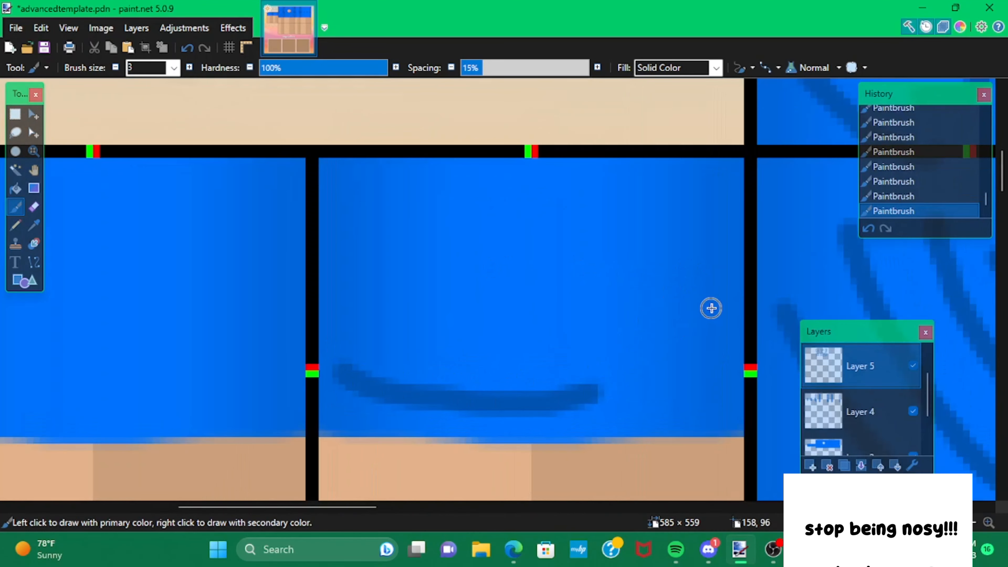
mouse_move(728, 315)
left_mouse_down()
mouse_move(634, 353)
mouse_move(501, 359)
left_mouse_up()
left_click_drag(325, 245, 564, 288)
mouse_move(731, 170)
left_mouse_down()
mouse_move(598, 208)
mouse_move(467, 218)
left_mouse_up()
left_click_drag(322, 181, 391, 216)
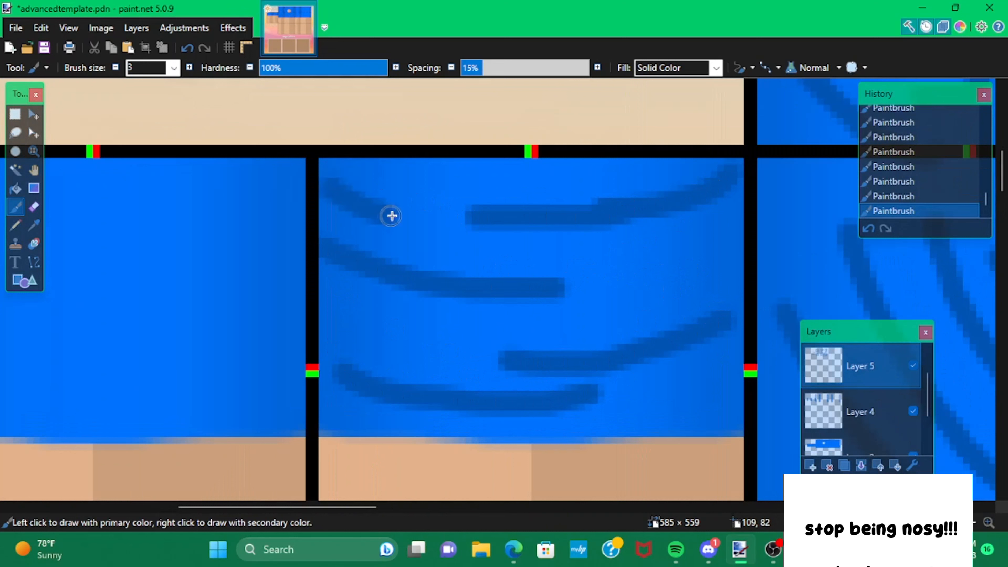
mouse_move(426, 326)
left_mouse_down()
mouse_move(572, 326)
mouse_move(646, 296)
left_mouse_up()
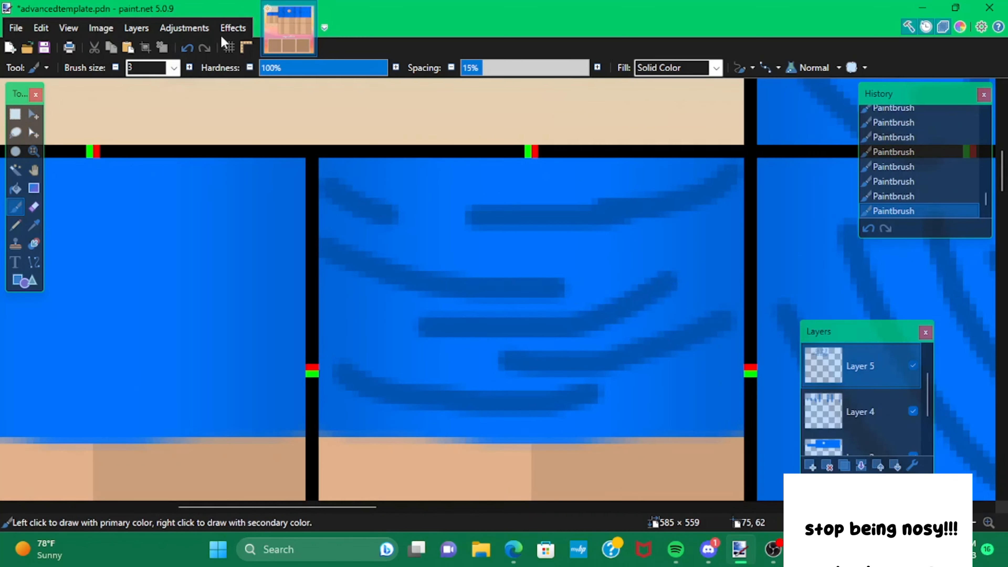
Start the Smudge effect on the fold-line layer and set its preview background to white.
left_click(228, 30)
mouse_move(307, 365)
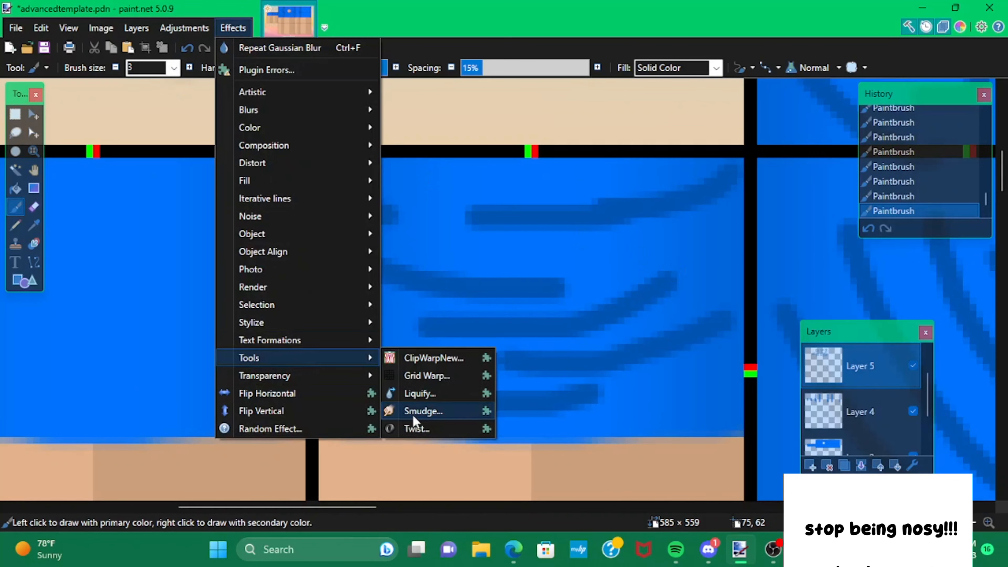
left_click(484, 311)
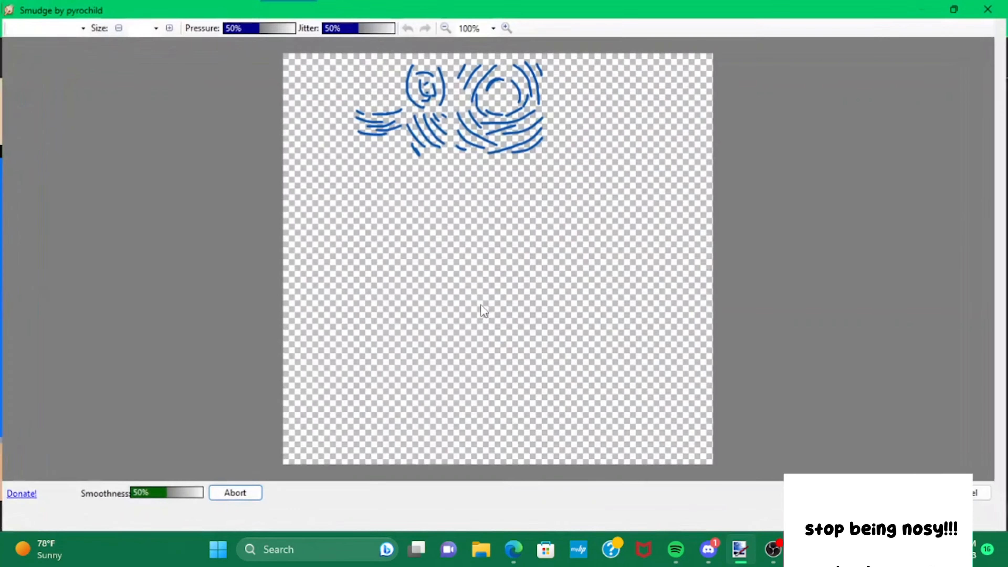
right_click(461, 287)
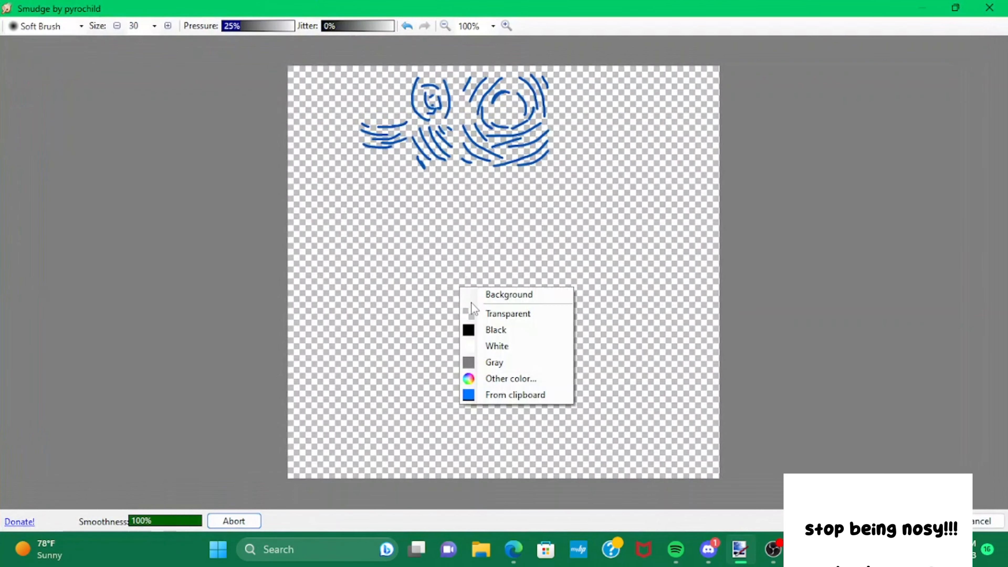
left_click(491, 346)
Reduce the Smudge brush size to 11.
scroll(371, 112, "up", 4)
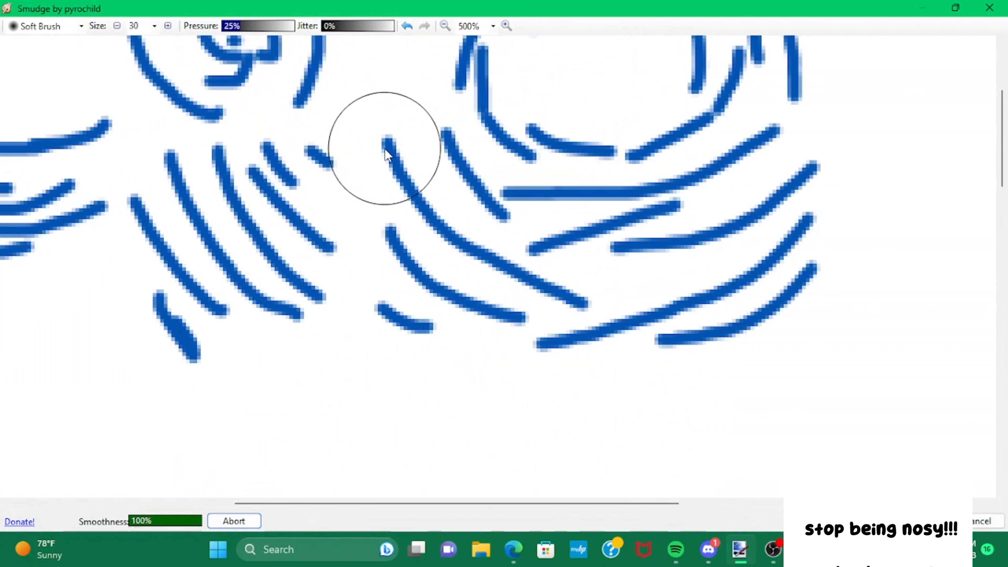
scroll(440, 240, "up", 1)
key("[")
key("[")
key("[")
key("[")
key("[")
key("[")
key("[")
key("[")
key("[")
key("[")
key("[")
key("[")
key("[")
key("[")
key("[")
key("[")
key("[")
key("[")
key("[")
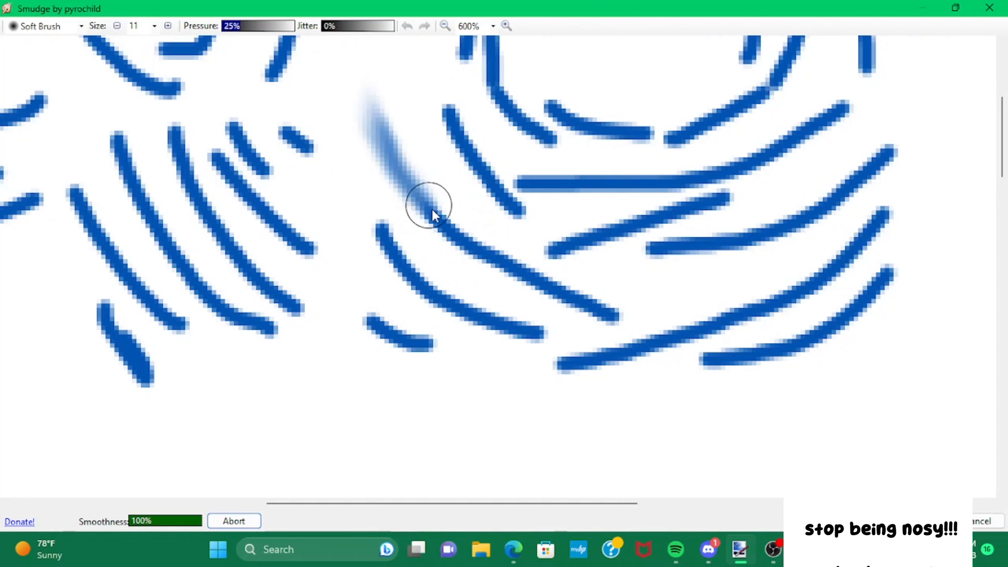
Smudge the fold lines on the lower left of the front torso panel, tapering their ends.
mouse_move(576, 285)
left_mouse_down()
mouse_move(406, 179)
mouse_move(487, 247)
mouse_move(676, 305)
mouse_move(539, 282)
mouse_move(613, 313)
mouse_move(522, 302)
mouse_move(383, 200)
left_mouse_up()
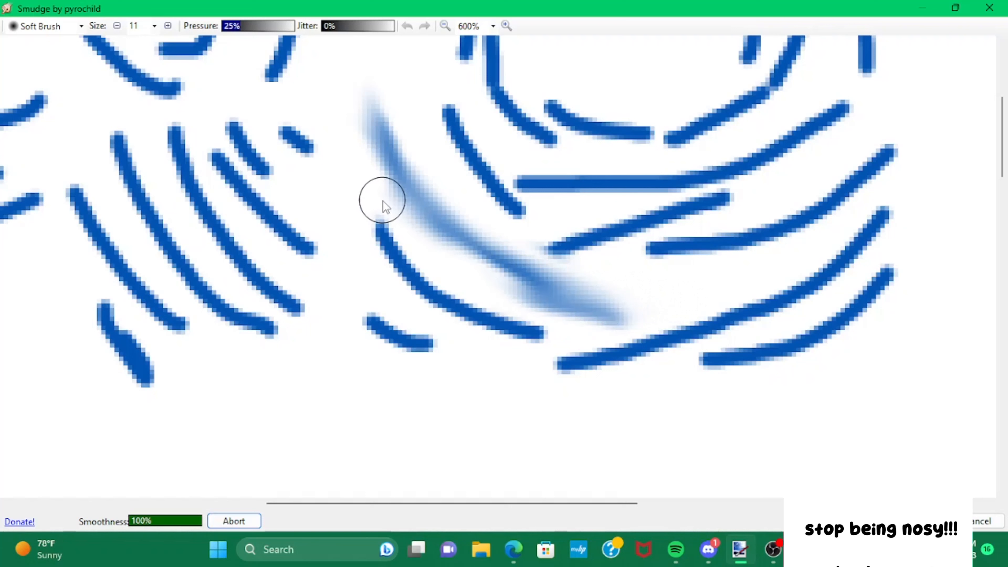
mouse_move(438, 299)
left_mouse_down()
mouse_move(429, 283)
mouse_move(583, 325)
mouse_move(377, 229)
left_mouse_up()
mouse_move(631, 323)
left_mouse_down()
mouse_move(621, 338)
mouse_move(374, 211)
left_mouse_up()
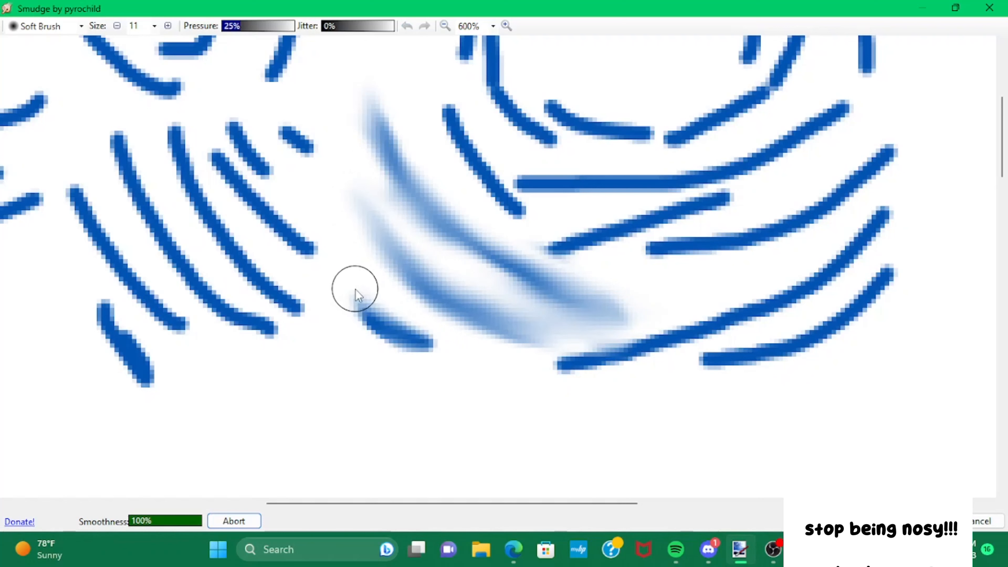
mouse_move(356, 291)
left_mouse_down()
mouse_move(368, 312)
mouse_move(475, 354)
mouse_move(508, 348)
left_mouse_up()
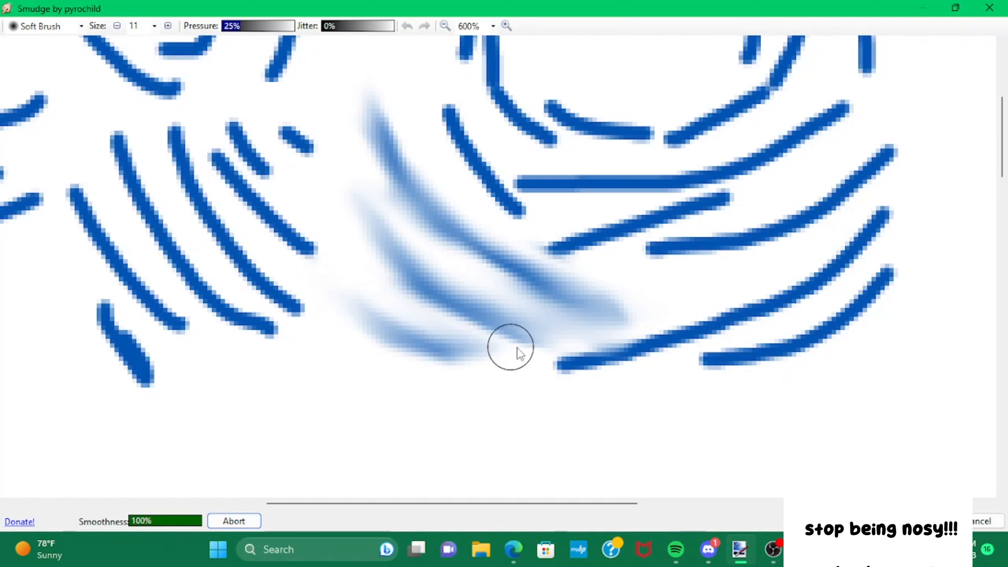
Smudge the fold lines on the lower right of the front torso panel and around the neck hole.
mouse_move(667, 225)
left_mouse_down()
mouse_move(543, 255)
mouse_move(502, 165)
mouse_move(587, 203)
mouse_move(788, 149)
mouse_move(766, 169)
mouse_move(725, 171)
mouse_move(881, 167)
mouse_move(891, 115)
mouse_move(608, 252)
mouse_move(720, 306)
mouse_move(732, 349)
mouse_move(885, 240)
mouse_move(536, 349)
mouse_move(706, 358)
mouse_move(885, 221)
left_mouse_up()
scroll(709, 266, "up", 2)
scroll(706, 260, "up", 4)
mouse_move(784, 75)
left_mouse_down()
mouse_move(837, 198)
mouse_move(858, 335)
mouse_move(838, 85)
mouse_move(781, 208)
mouse_move(826, 288)
mouse_move(822, 255)
mouse_move(750, 325)
mouse_move(685, 227)
mouse_move(608, 212)
mouse_move(660, 219)
mouse_move(469, 292)
mouse_move(583, 113)
mouse_move(493, 367)
mouse_move(590, 387)
mouse_move(521, 357)
left_mouse_up()
mouse_move(504, 112)
left_mouse_down()
mouse_move(541, 79)
mouse_move(405, 275)
left_mouse_up()
left_click_drag(384, 181, 382, 230)
Smudge the fold lines on the side panel and the sleeve, and apply the Smudge effect.
scroll(667, 321, "down", 2)
scroll(280, 187, "up", 1)
mouse_move(279, 187)
left_mouse_down()
mouse_move(299, 95)
mouse_move(270, 178)
mouse_move(356, 230)
mouse_move(340, 148)
mouse_move(414, 137)
mouse_move(458, 230)
mouse_move(428, 300)
mouse_move(482, 249)
mouse_move(443, 283)
mouse_move(464, 399)
mouse_move(326, 232)
mouse_move(414, 361)
mouse_move(307, 317)
mouse_move(305, 349)
mouse_move(333, 445)
left_mouse_up()
scroll(482, 249, "down", 2)
left_click_drag(500, 504, 414, 503)
mouse_move(393, 223)
left_mouse_down()
mouse_move(303, 241)
mouse_move(280, 296)
mouse_move(326, 292)
mouse_move(210, 331)
mouse_move(455, 307)
left_mouse_up()
left_click(921, 521)
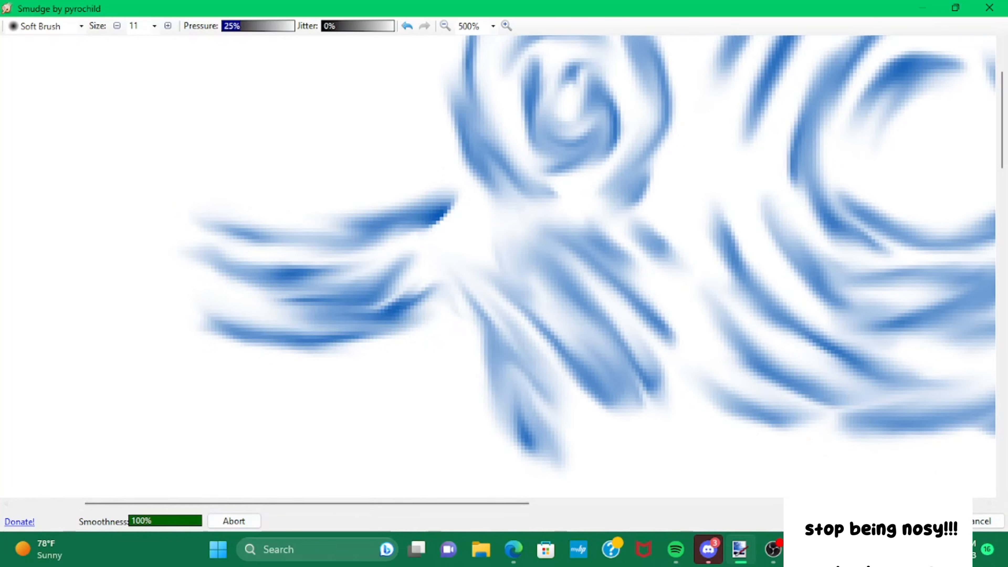
Erase rectangular areas of smudged paint outside the shaded shirt panels, beside and below the sleeve and below the torso hem.
scroll(196, 233, "down", 6)
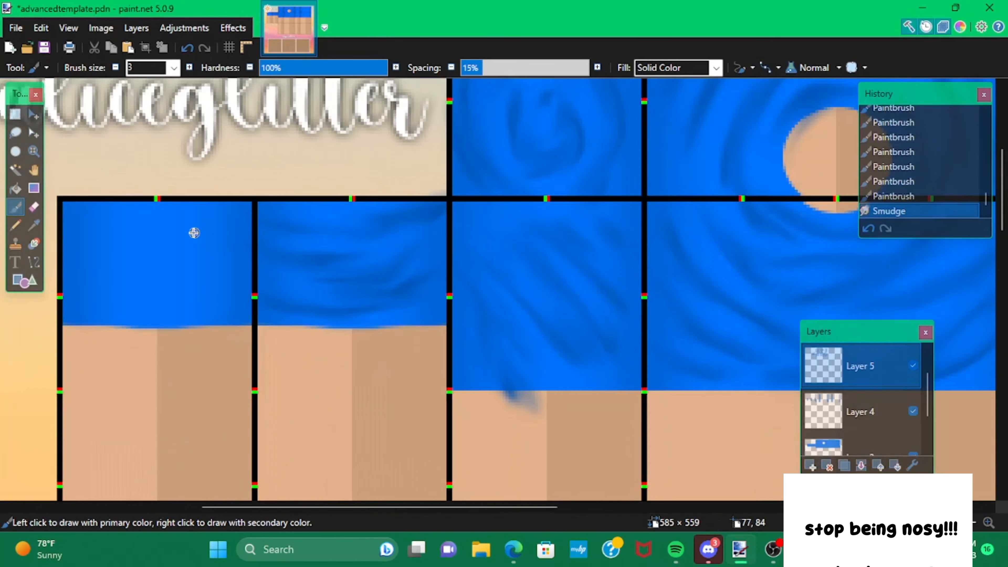
left_click(15, 115)
scroll(252, 199, "up", 2)
left_click_drag(262, 187, 153, 380)
key("Delete")
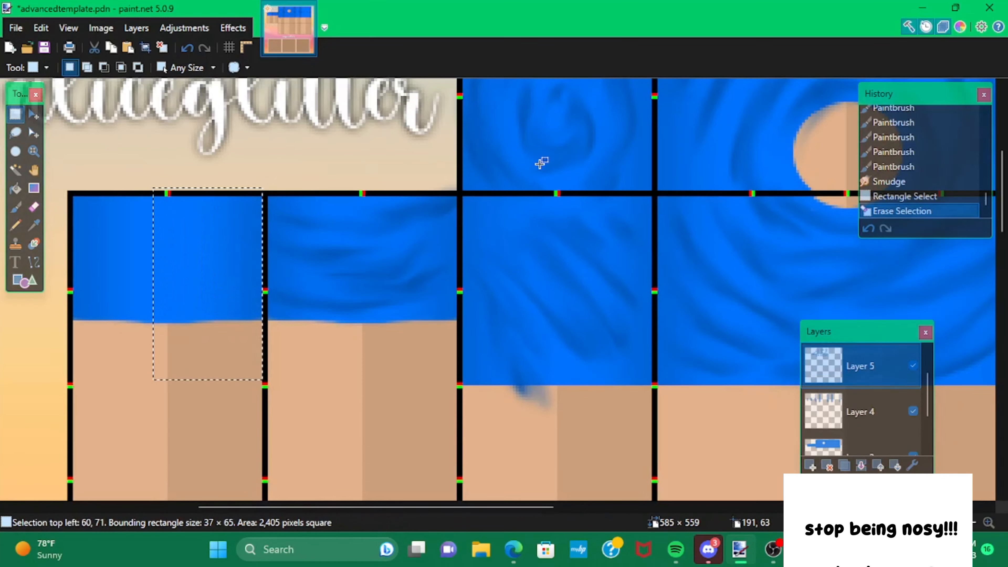
left_click_drag(454, 324, 251, 426)
key("Delete")
mouse_move(464, 386)
left_mouse_down()
mouse_move(715, 437)
mouse_move(849, 440)
left_mouse_up()
key("Delete")
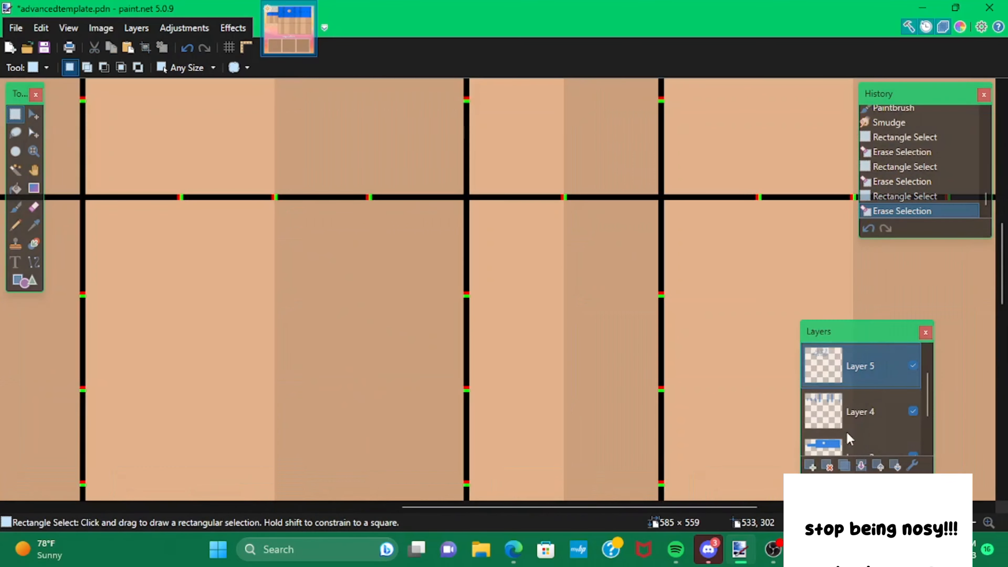
Set the opacity of Layer 5 to 98.
scroll(542, 347, "up", 5)
scroll(539, 350, "down", 5)
scroll(469, 343, "up", 3)
scroll(468, 344, "down", 5)
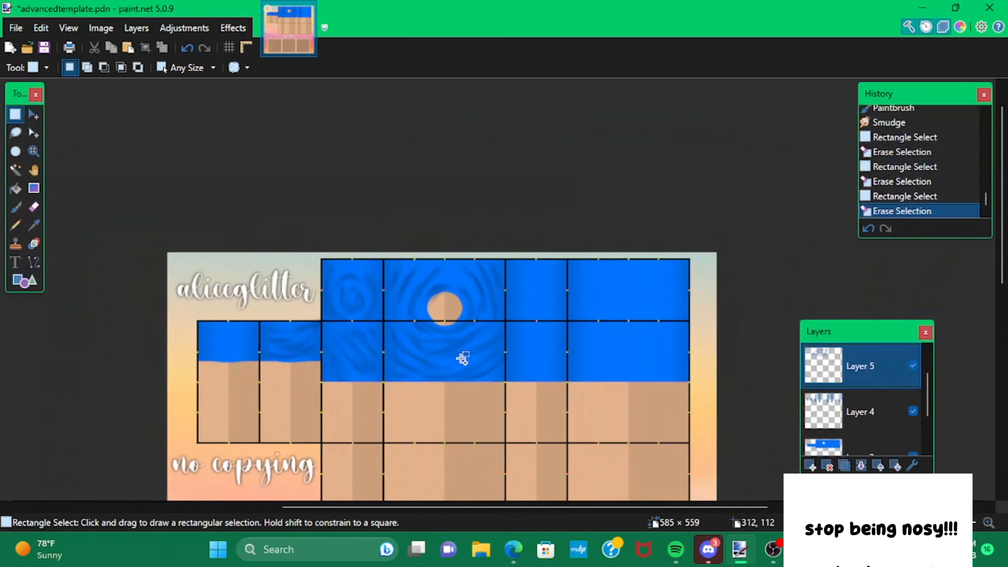
scroll(457, 392, "up", 5)
scroll(636, 388, "down", 2)
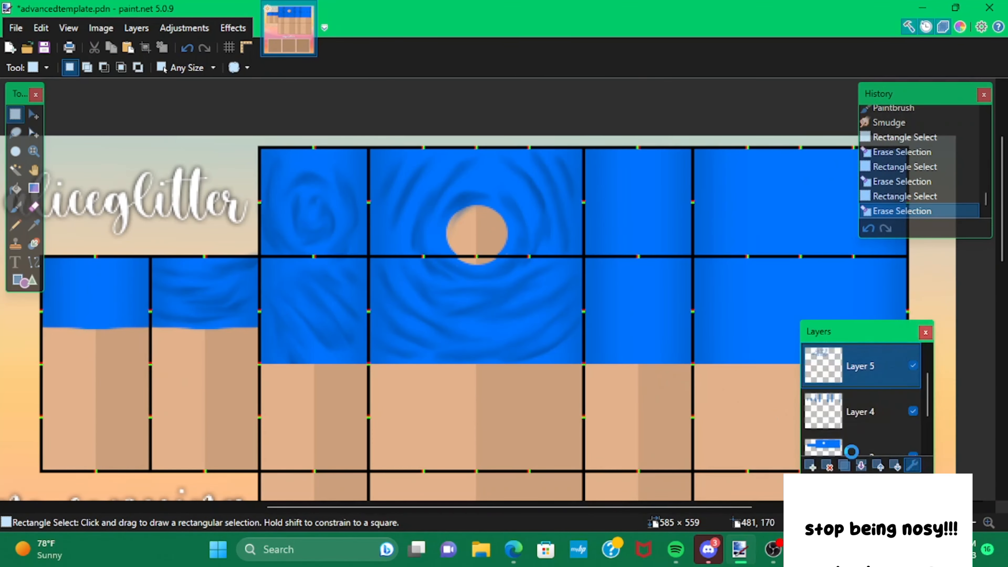
left_click_drag(481, 265, 476, 264)
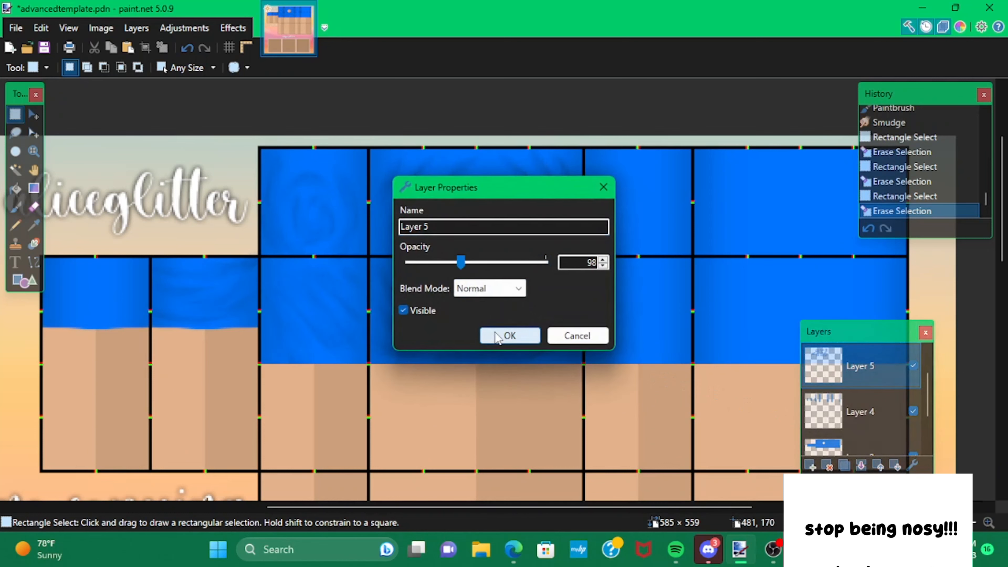
left_click(498, 336)
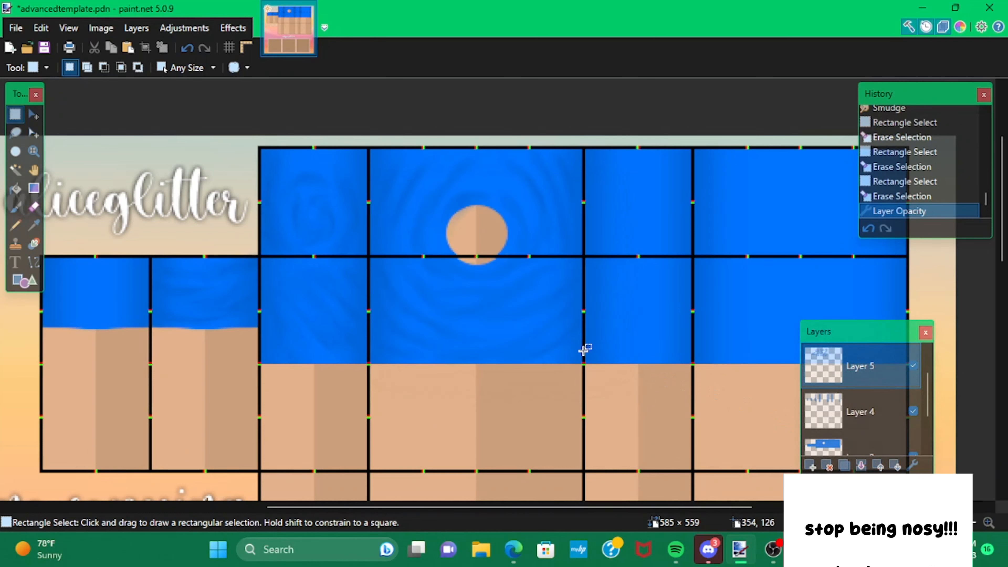
Add a new layer, set the primary color to light blue 6DB1FF, and select the Paintbrush.
left_click(809, 465)
left_click(961, 27)
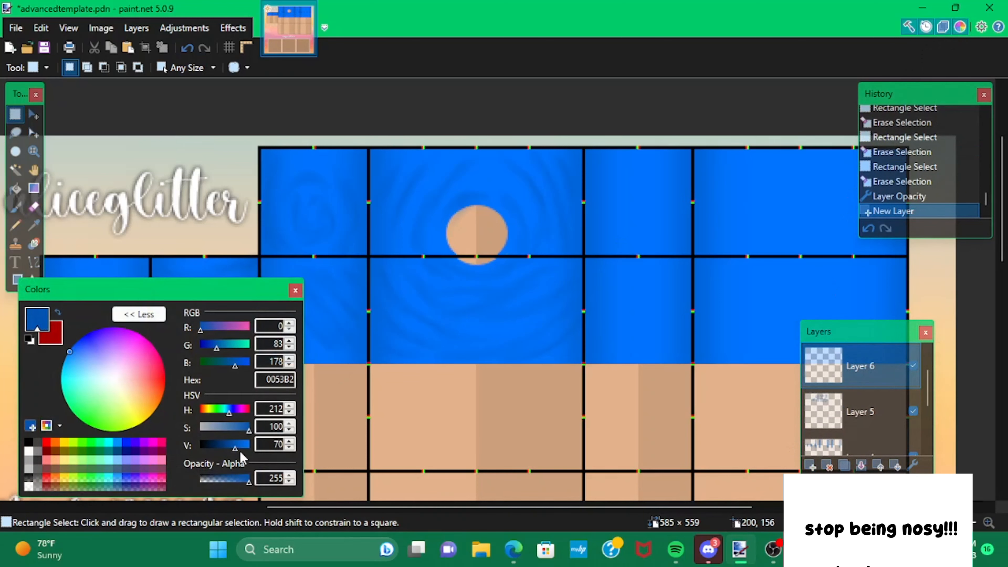
left_click_drag(241, 453, 292, 451)
left_click_drag(238, 430, 228, 429)
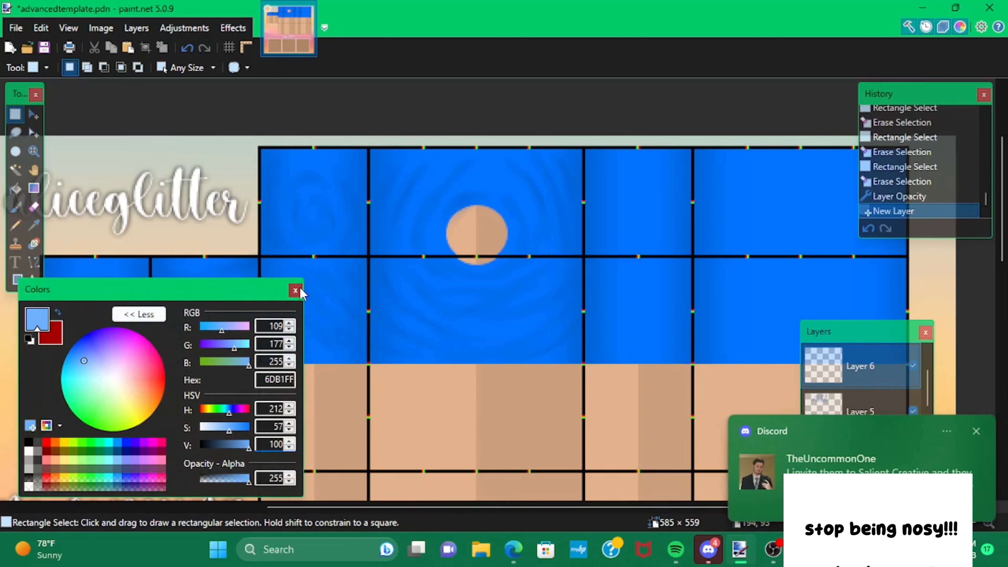
left_click(296, 291)
left_click(16, 207)
scroll(403, 351, "up", 5)
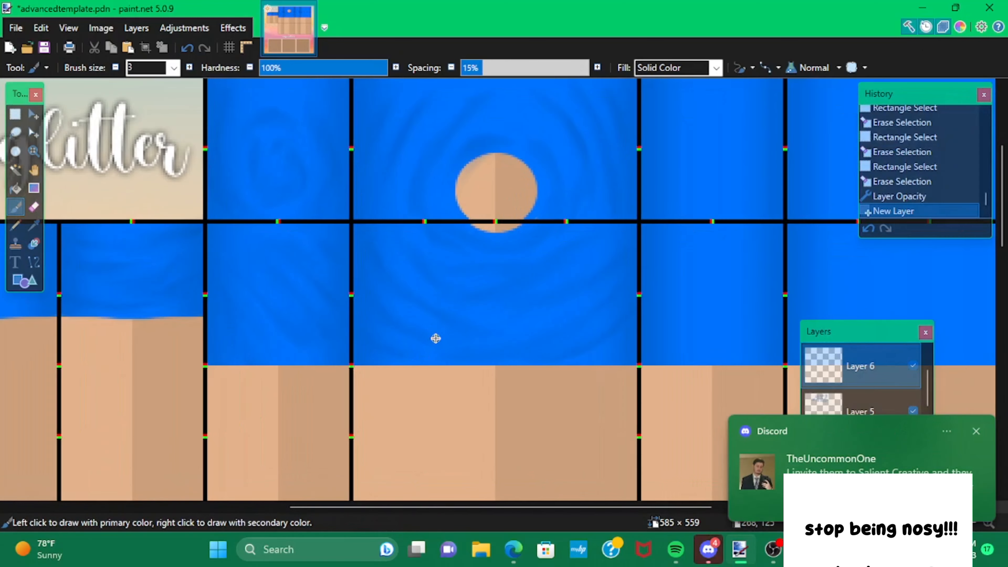
left_click(514, 331)
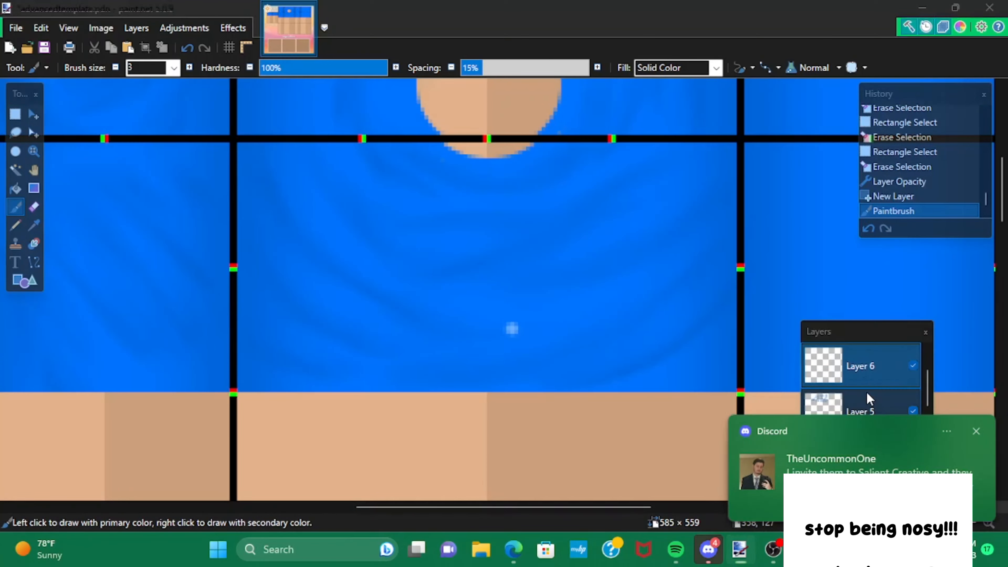
left_click(880, 415)
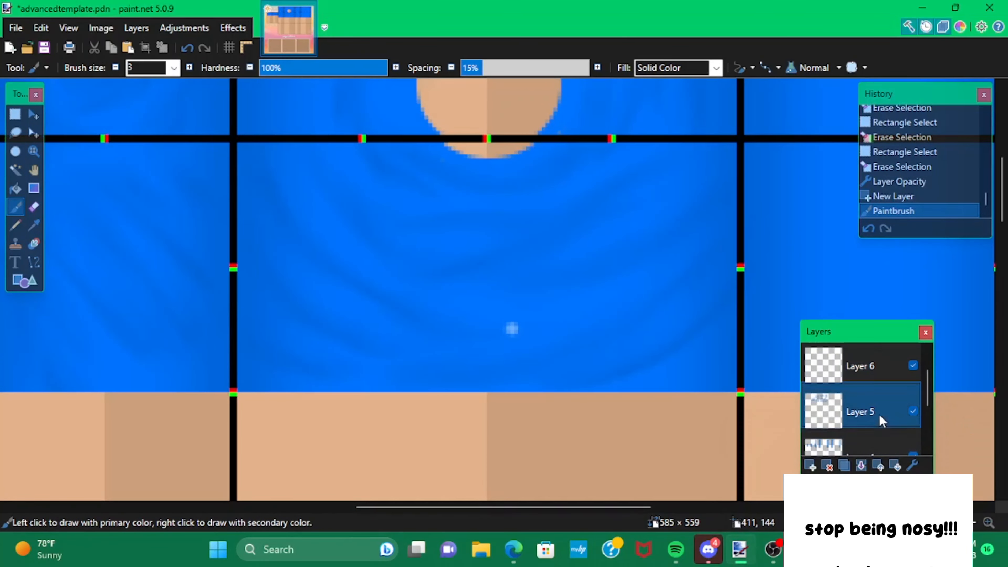
left_click(913, 466)
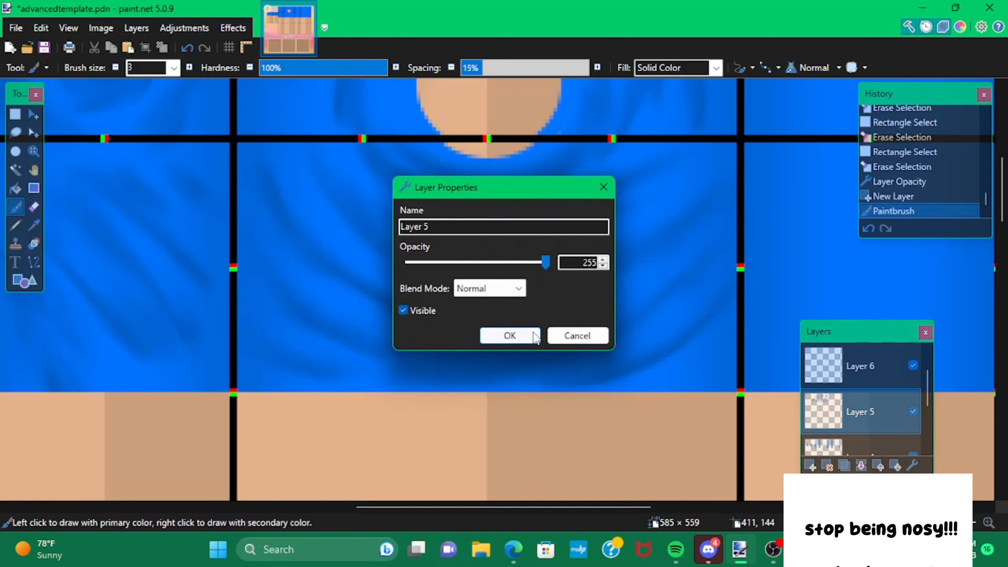
left_click(534, 336)
left_click_drag(490, 325, 580, 323)
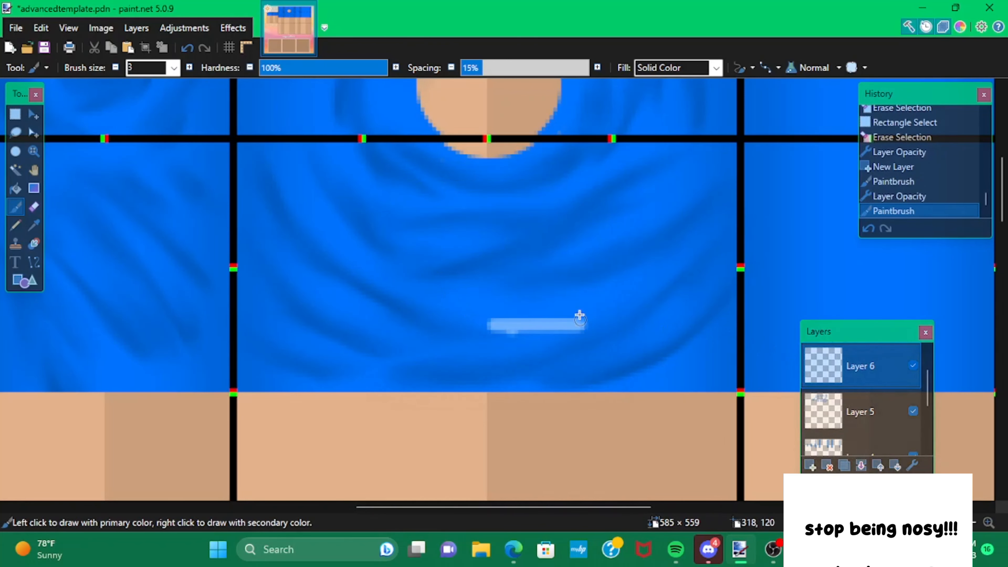
key("ctrl+z")
key("ctrl+z")
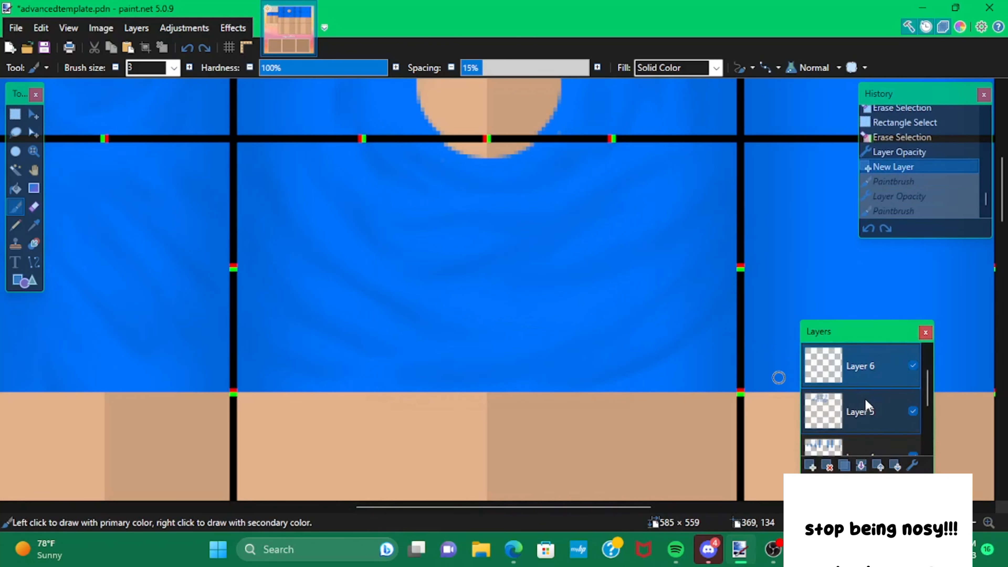
Set the opacity of Layer 5 to 255.
left_click(866, 409)
left_click(912, 465)
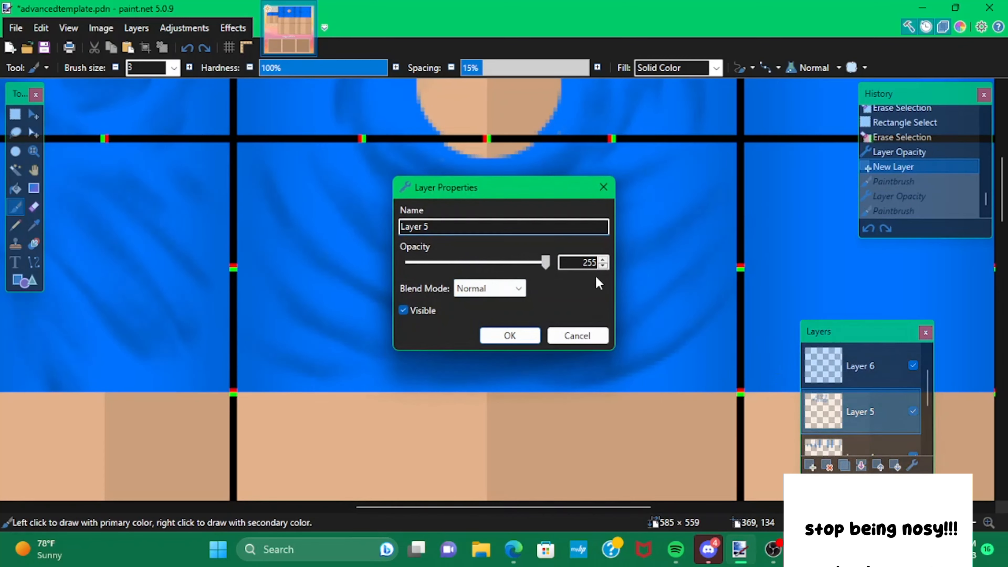
left_click(524, 343)
Paint light blue highlight curves on the lower left of the front torso panel and directly beneath the neck hole.
scroll(320, 216, "up", 1)
mouse_move(263, 164)
left_mouse_down()
mouse_move(327, 257)
mouse_move(382, 309)
mouse_move(522, 382)
left_mouse_up()
scroll(481, 354, "down", 1)
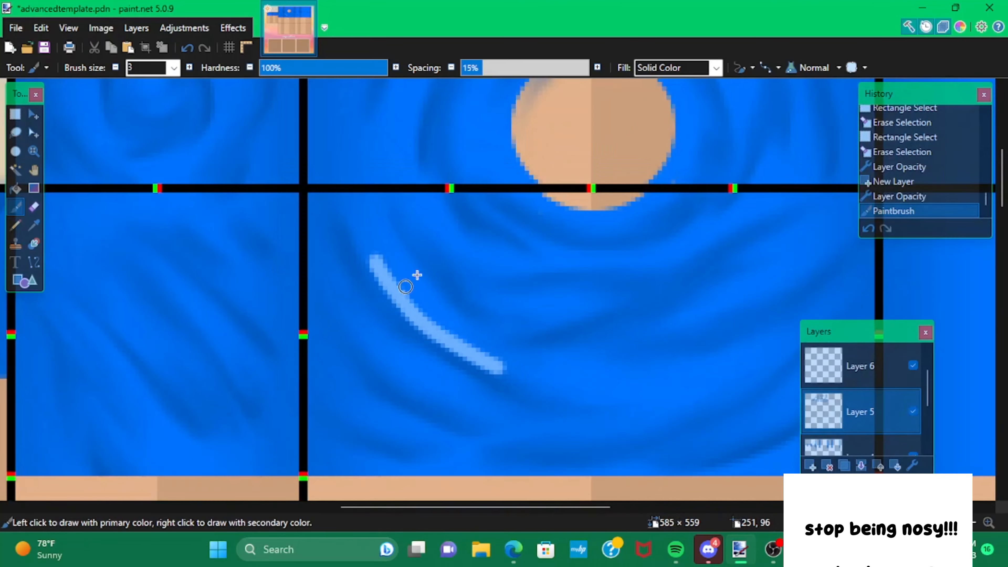
scroll(560, 239, "up", 1)
mouse_move(473, 210)
left_mouse_down()
mouse_move(555, 247)
mouse_move(659, 215)
left_mouse_up()
Paint light blue highlight curves to the upper left and right of the neck hole.
scroll(616, 243, "down", 1)
scroll(615, 243, "down", 2)
scroll(561, 158, "up", 2)
mouse_move(482, 200)
left_mouse_down()
mouse_move(425, 310)
mouse_move(422, 339)
mouse_move(505, 174)
mouse_move(563, 117)
left_mouse_up()
left_click_drag(693, 216, 743, 339)
scroll(609, 271, "down", 2)
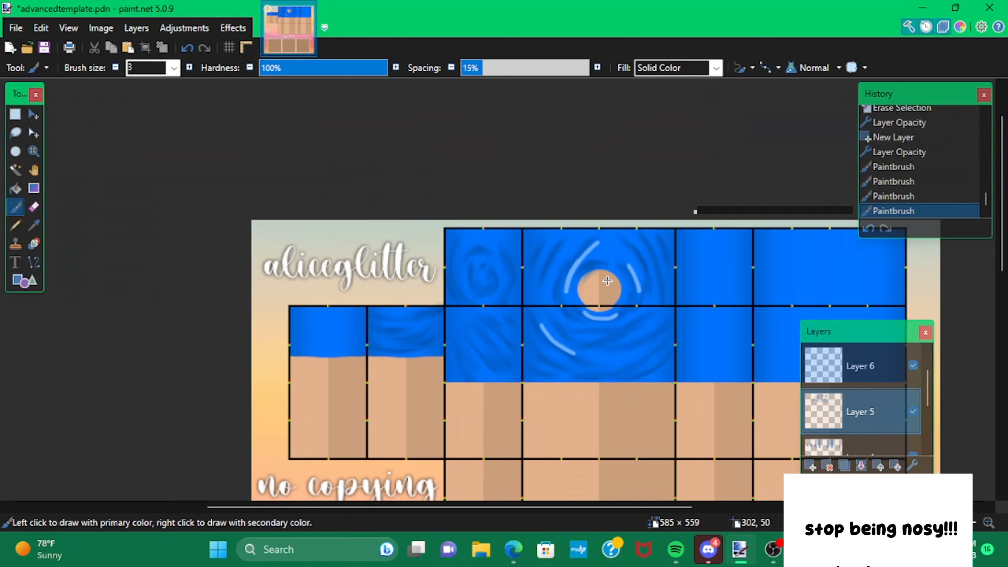
Paint two light blue highlight curves between the folds on the lower right of the front torso panel.
scroll(637, 360, "up", 3)
mouse_move(775, 283)
left_mouse_down()
mouse_move(746, 316)
mouse_move(589, 399)
left_mouse_up()
mouse_move(729, 159)
left_mouse_down()
mouse_move(702, 187)
mouse_move(552, 235)
left_mouse_up()
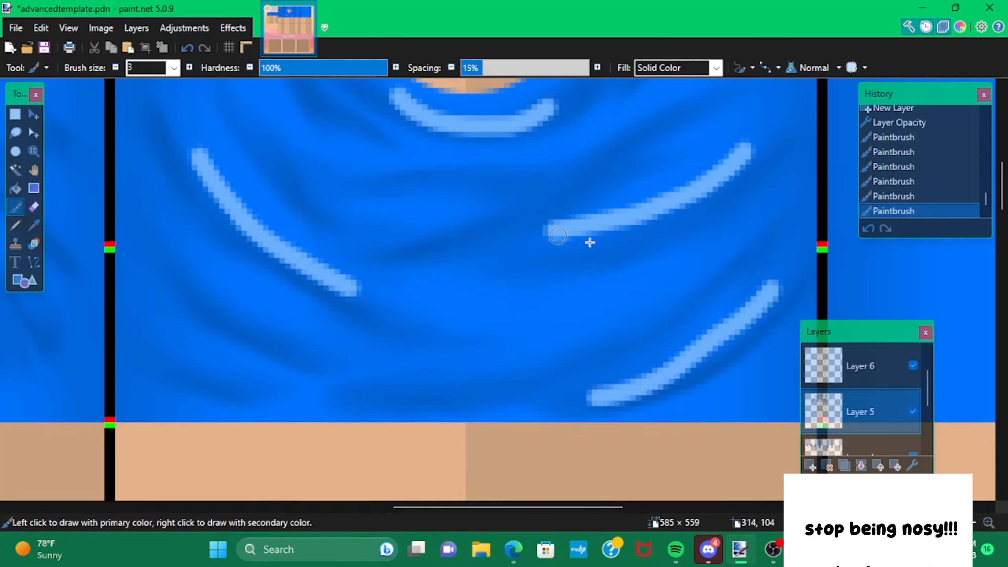
Paint a short light blue highlight curve in the lower left corner of the front torso panel.
scroll(655, 282, "down", 2)
scroll(547, 292, "up", 1)
scroll(532, 294, "up", 3)
left_click_drag(501, 292, 582, 333)
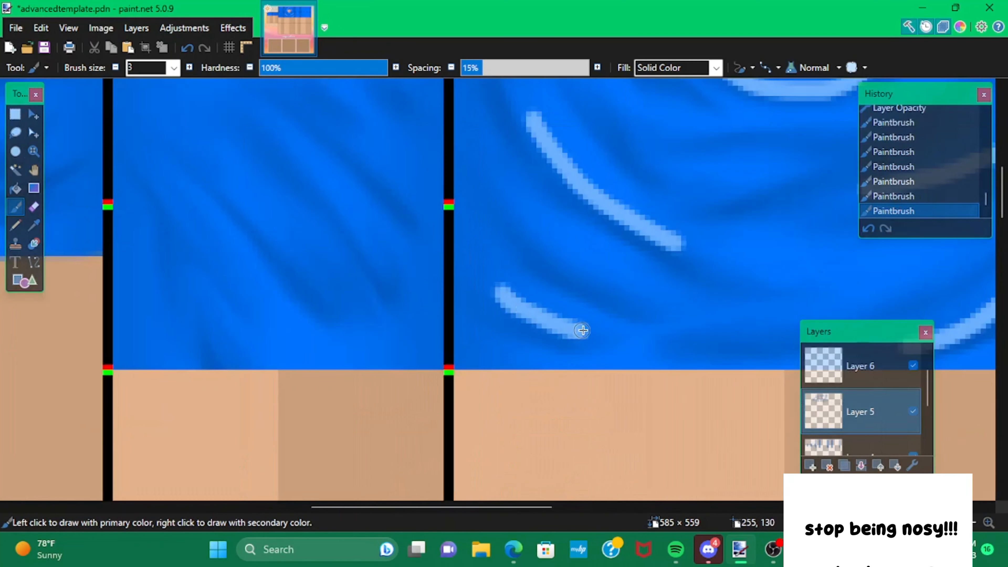
Paint two diagonal light blue highlights between the folds on the side panel left of the front torso.
scroll(582, 335, "down", 4)
scroll(442, 287, "up", 4)
left_click_drag(497, 218, 582, 373)
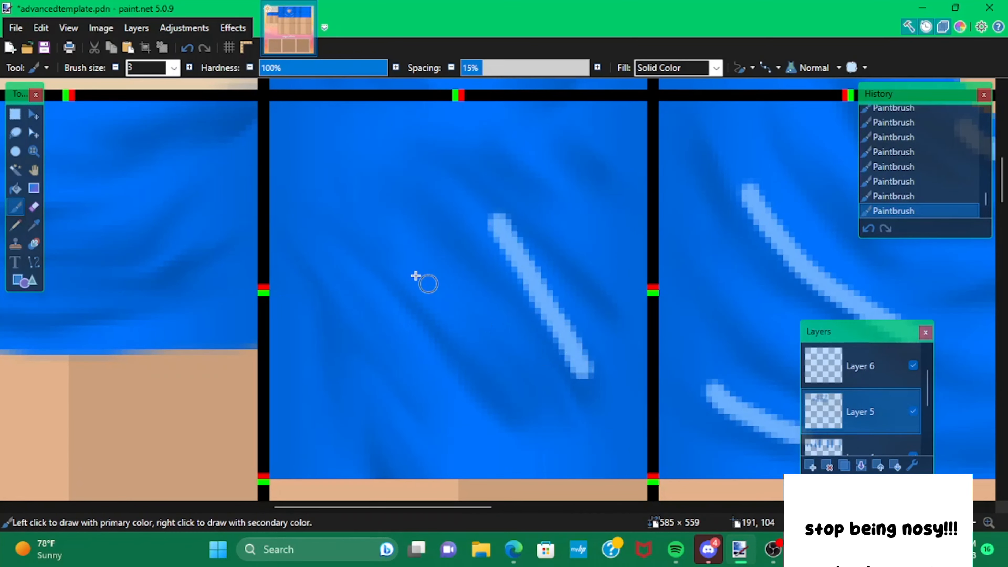
scroll(509, 330, "down", 3)
scroll(445, 329, "up", 3)
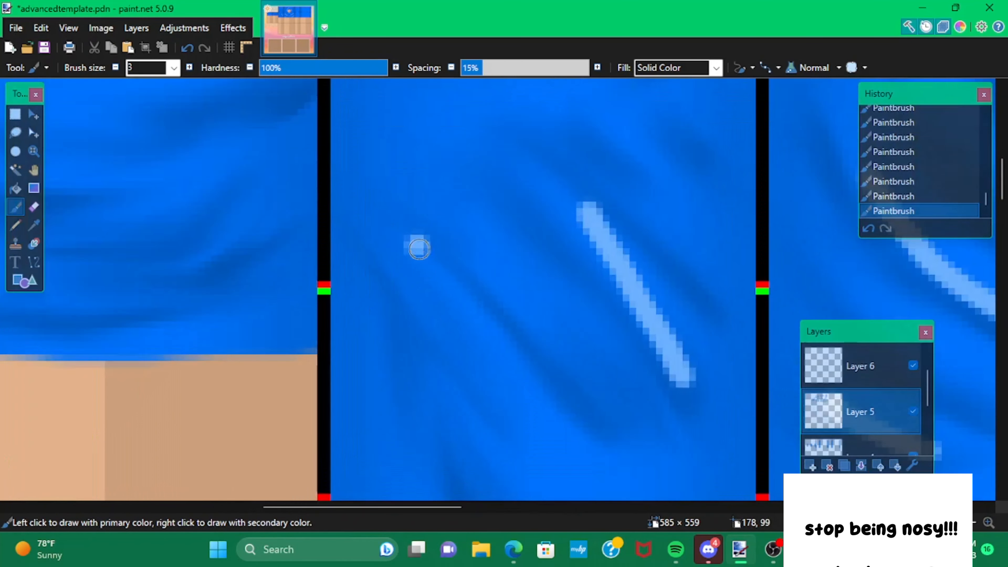
left_click_drag(419, 246, 550, 400)
scroll(468, 335, "down", 3)
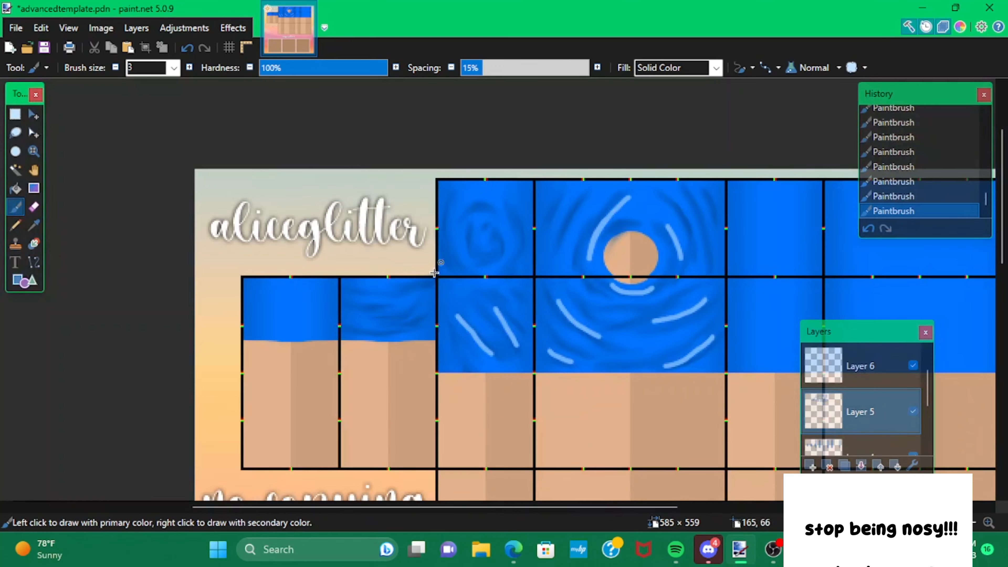
Paint three light blue highlight curves between the folds on the shaded blue sleeve panel.
scroll(349, 333, "up", 4)
left_click_drag(330, 230, 478, 240)
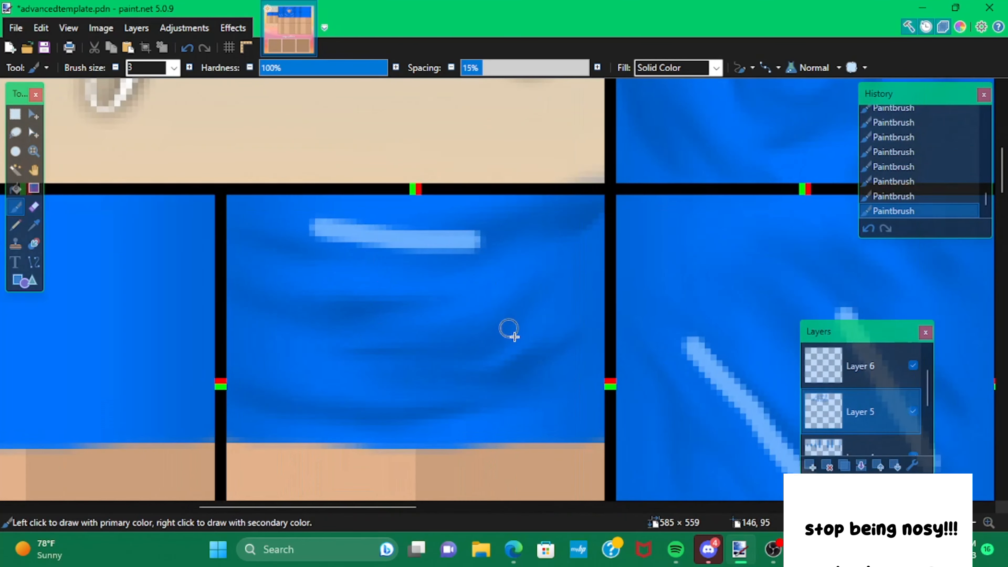
left_click_drag(472, 363, 557, 316)
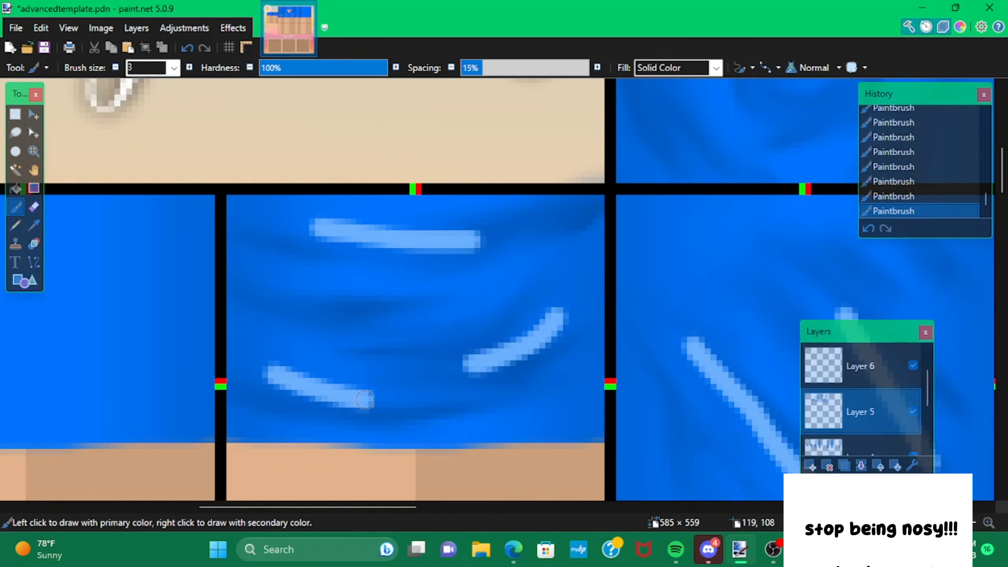
left_click(233, 27)
mouse_move(304, 366)
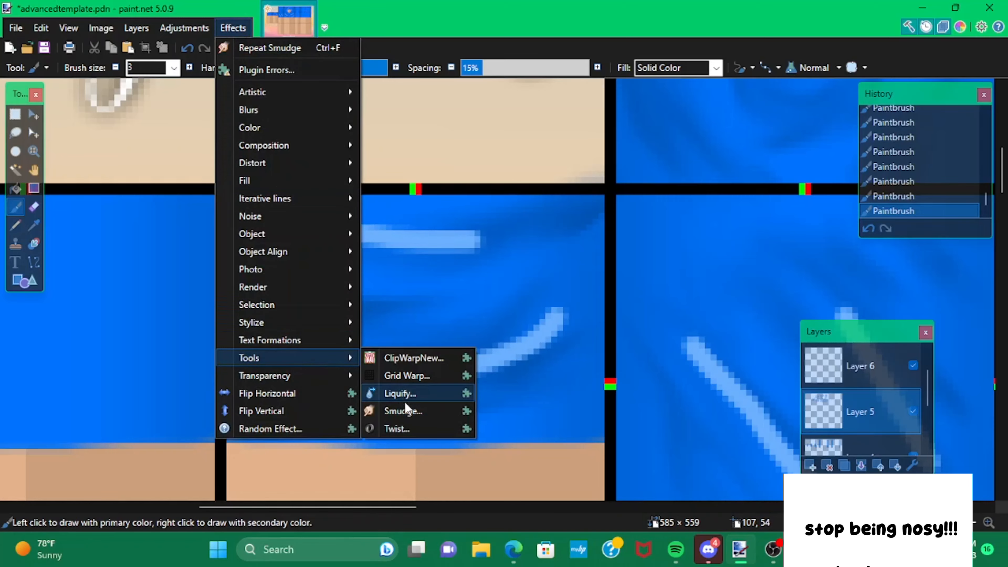
left_click(403, 411)
right_click(517, 239)
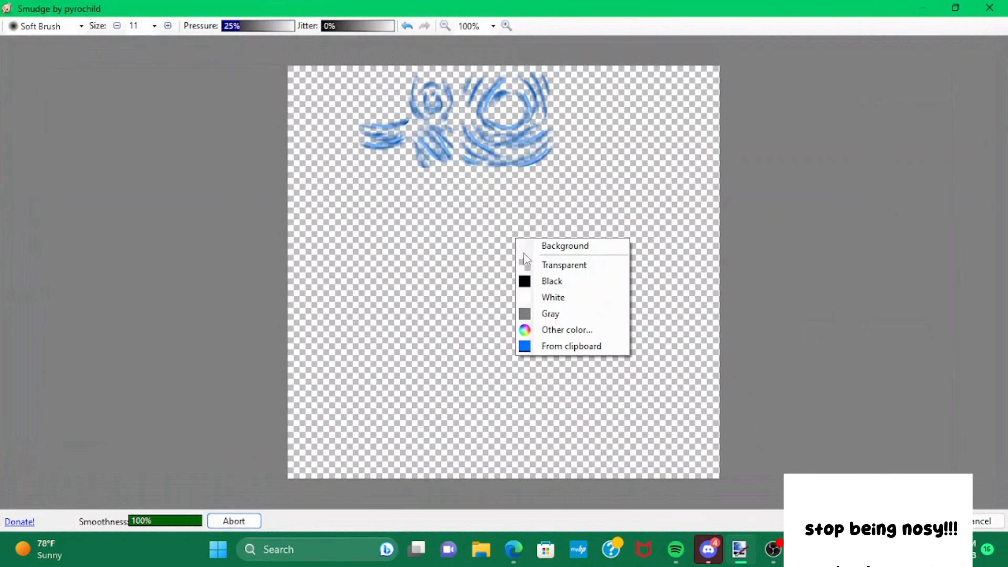
left_click(543, 283)
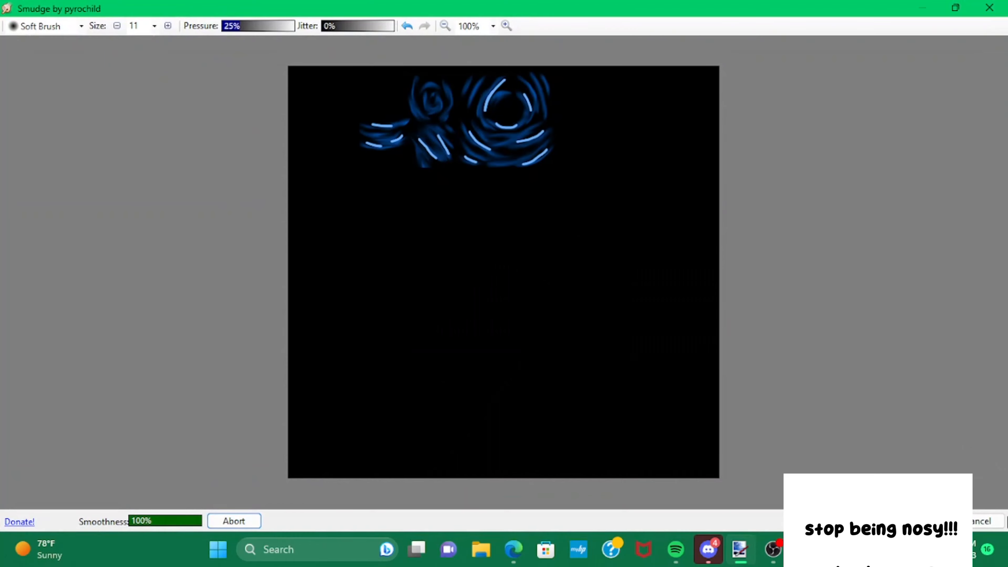
left_click(988, 531)
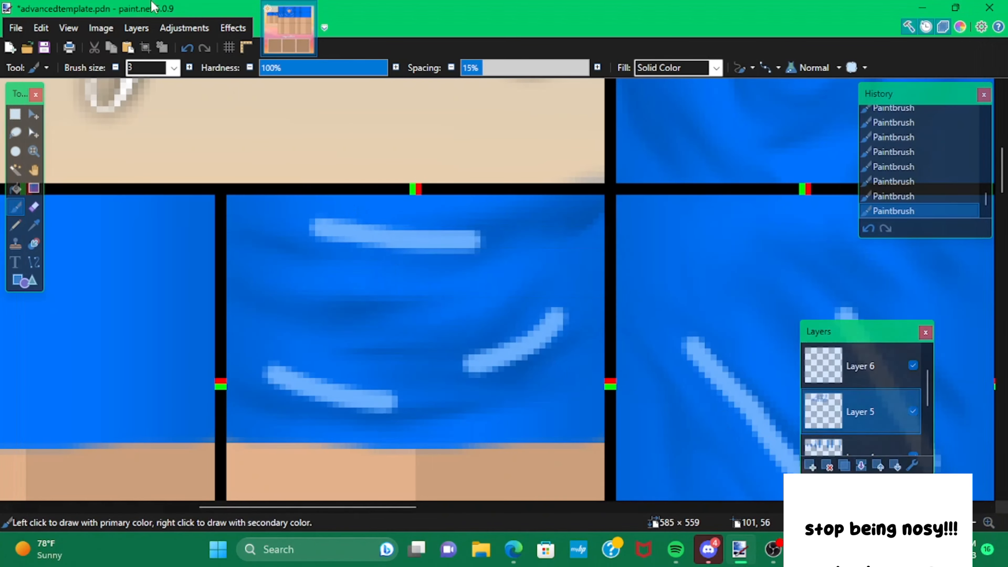
Undo all the highlight strokes painted on Layer 5, back to its layer opacity change.
key("ctrl+z")
key("ctrl+z")
key("ctrl+z")
key("ctrl+z")
key("ctrl+z")
scroll(326, 282, "down", 5)
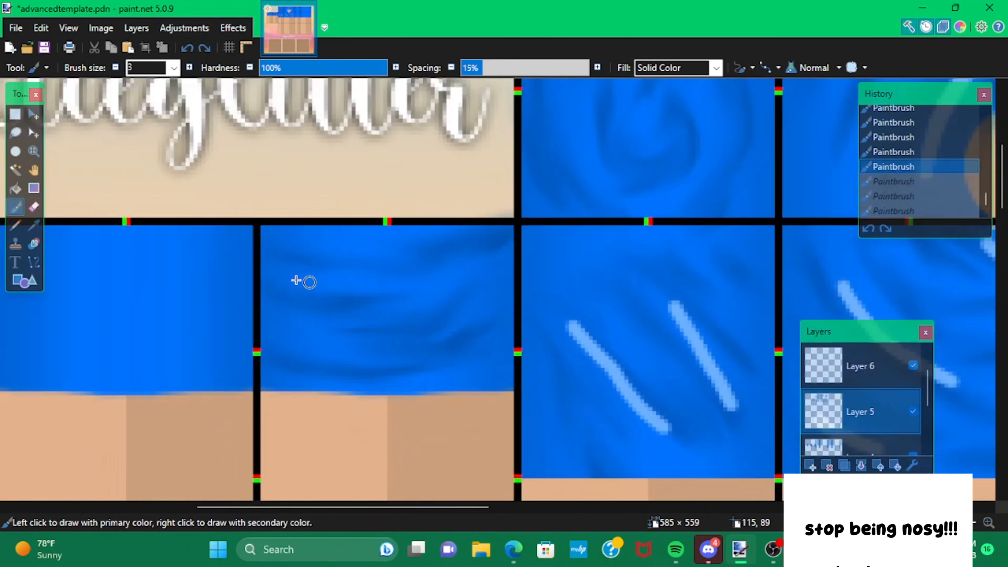
key("ctrl+z")
key("ctrl+z")
key("ctrl+z")
key("ctrl+z")
key("ctrl+z")
key("ctrl+z")
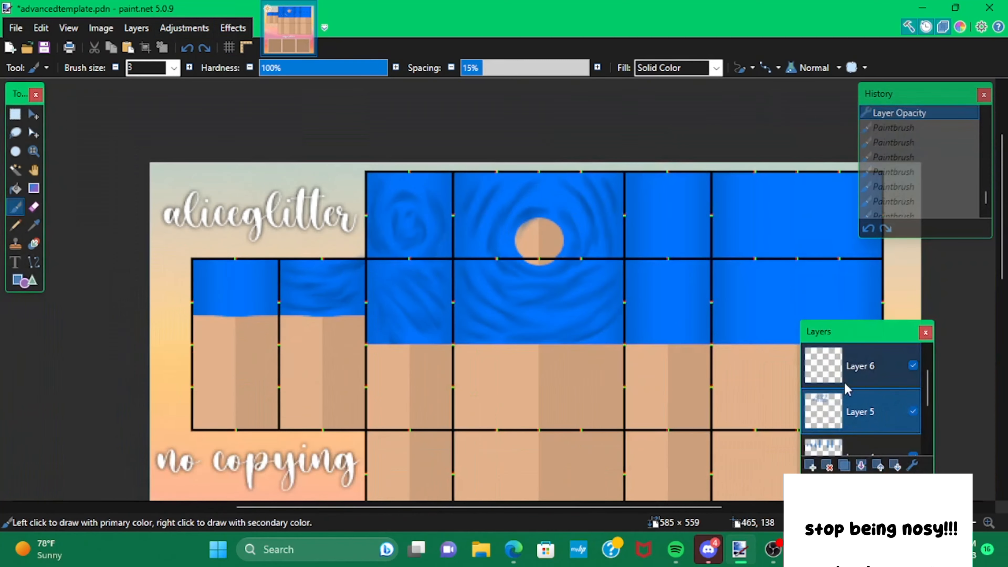
On Layer 6, paint four light blue highlight curves on the front torso: left side, below the neck hole, right side and lower right.
left_click(845, 382)
scroll(545, 284, "up", 5)
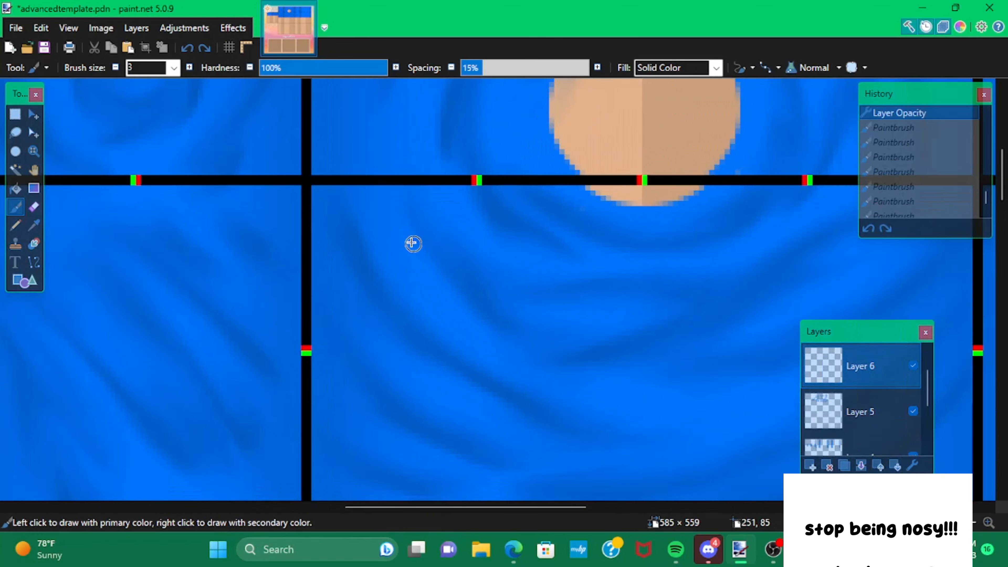
mouse_move(397, 257)
left_mouse_down()
mouse_move(540, 356)
mouse_move(588, 409)
left_mouse_up()
left_click_drag(558, 278, 741, 239)
scroll(523, 300, "down", 2)
left_click_drag(838, 208, 719, 264)
scroll(489, 282, "down", 1)
scroll(489, 282, "down", 2)
scroll(643, 297, "up", 2)
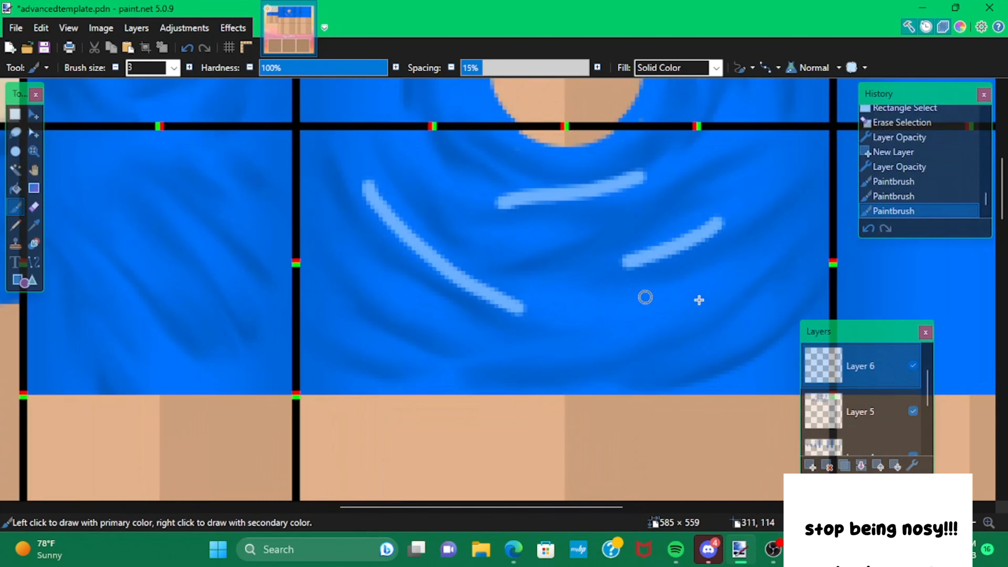
left_click_drag(782, 318, 700, 363)
Paint light blue highlights on both sides of the neck hole and at the left edge of the panel above the front torso.
scroll(540, 220, "down", 2)
scroll(557, 115, "up", 1)
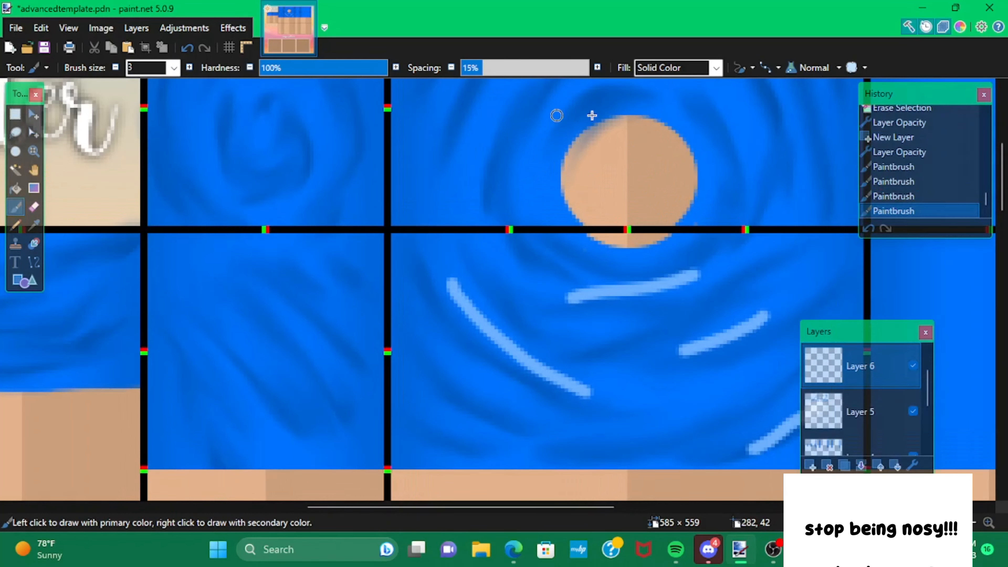
left_click_drag(600, 107, 571, 137)
left_click_drag(709, 116, 728, 192)
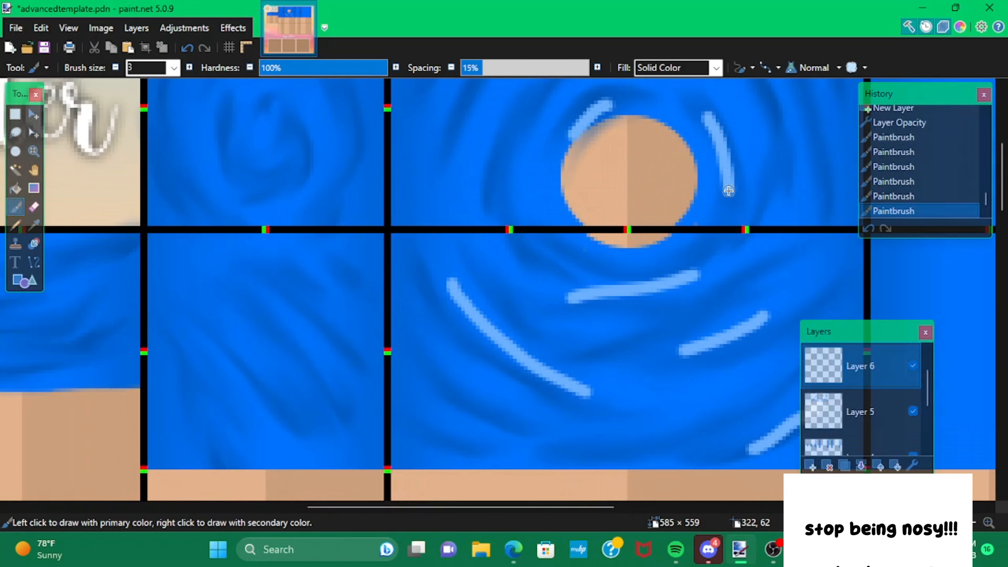
scroll(524, 153, "down", 3)
scroll(531, 153, "up", 2)
left_click_drag(535, 152, 496, 220)
Paint two diagonal light blue highlights on the side panel left of the front torso on Layer 6.
scroll(496, 220, "down", 4)
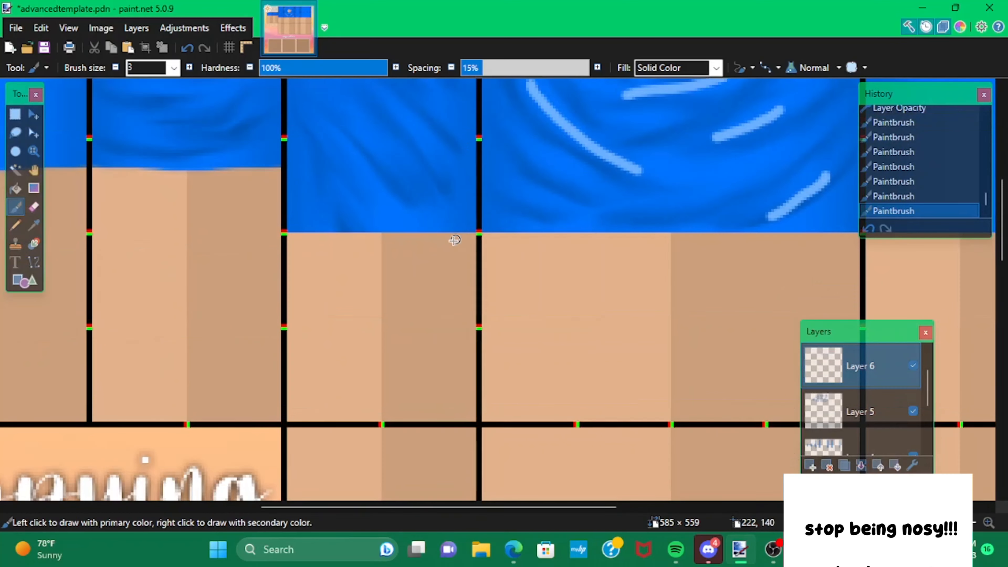
scroll(457, 236, "up", 3)
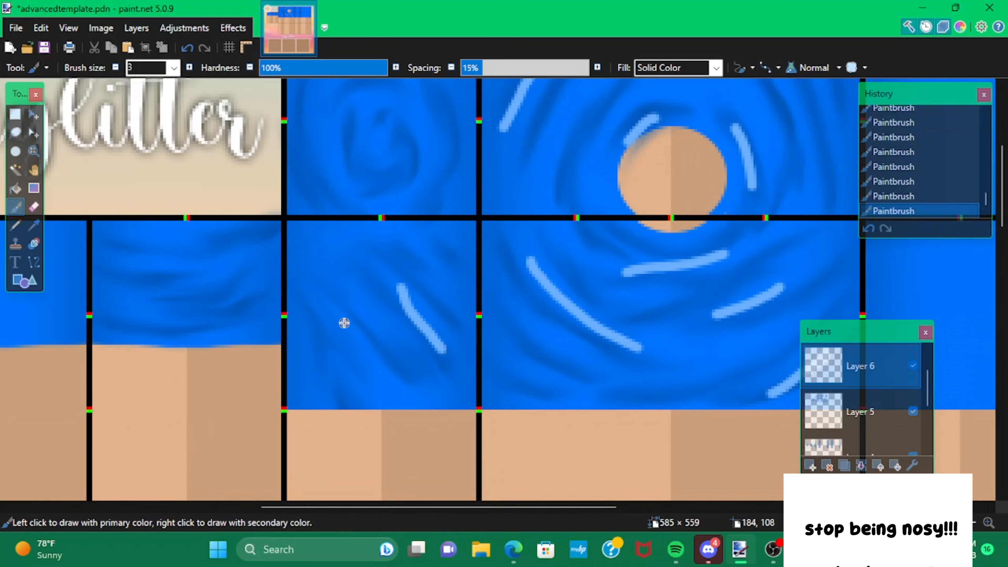
scroll(384, 364, "down", 3)
Paint three light blue highlight curves along the folds of the shaded sleeve panel on Layer 6.
scroll(394, 261, "up", 5)
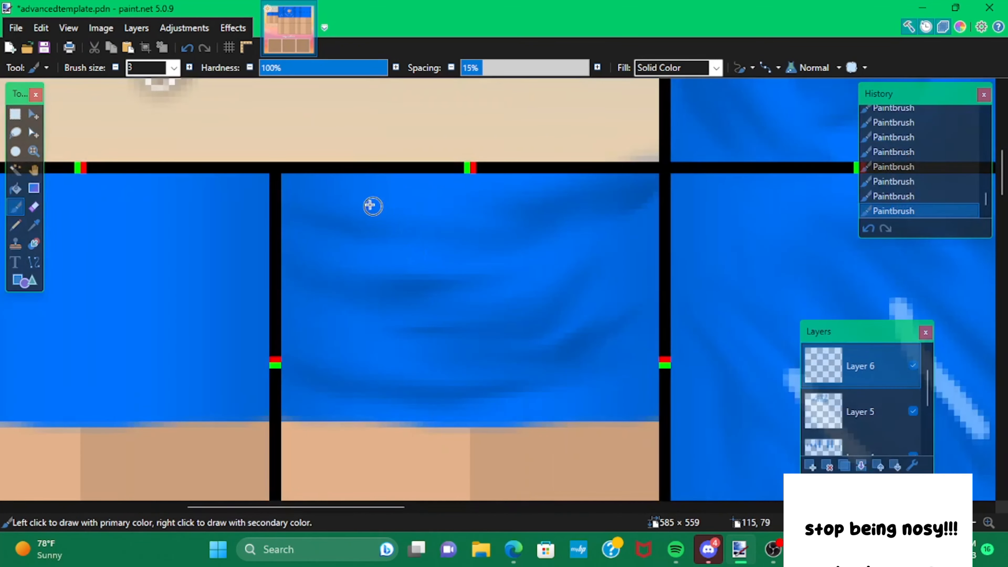
mouse_move(363, 202)
left_mouse_down()
mouse_move(399, 218)
mouse_move(564, 221)
left_mouse_up()
mouse_move(569, 278)
left_mouse_down()
mouse_move(509, 307)
mouse_move(412, 309)
left_mouse_up()
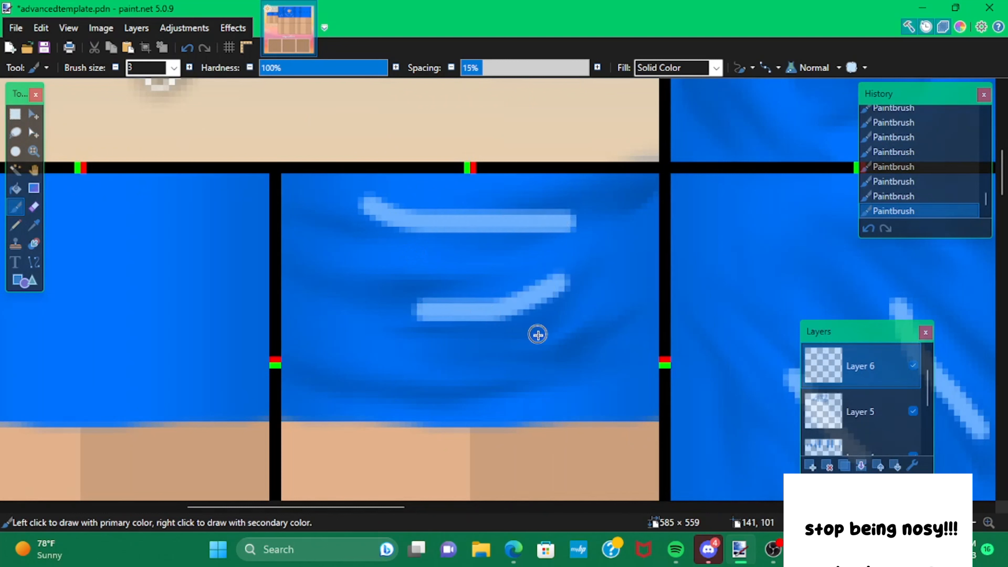
left_click_drag(341, 355, 391, 374)
Start the Smudge effect on Layer 6 with a white backdrop and soften the side panel's two diagonal highlights.
left_click(233, 27)
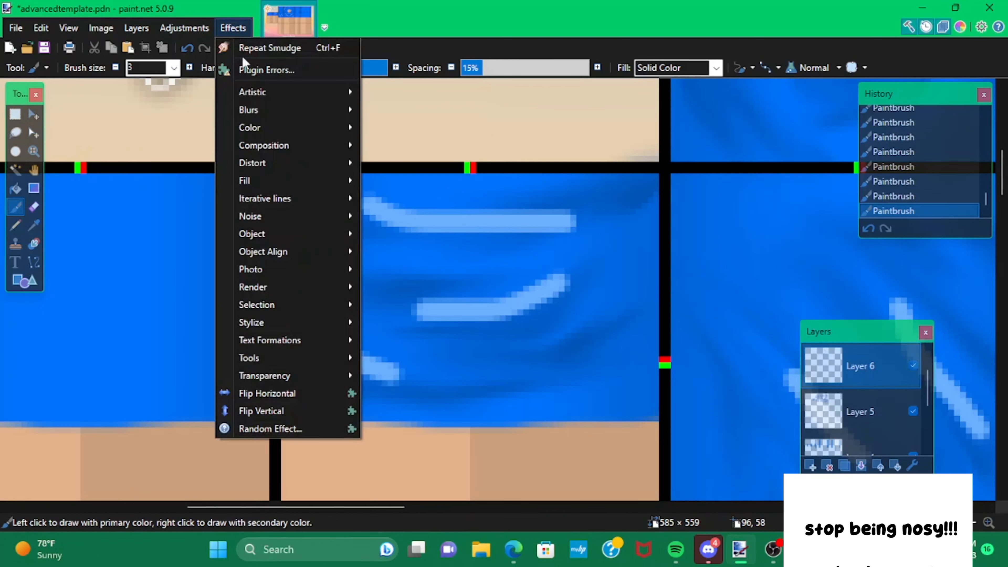
left_click(421, 377)
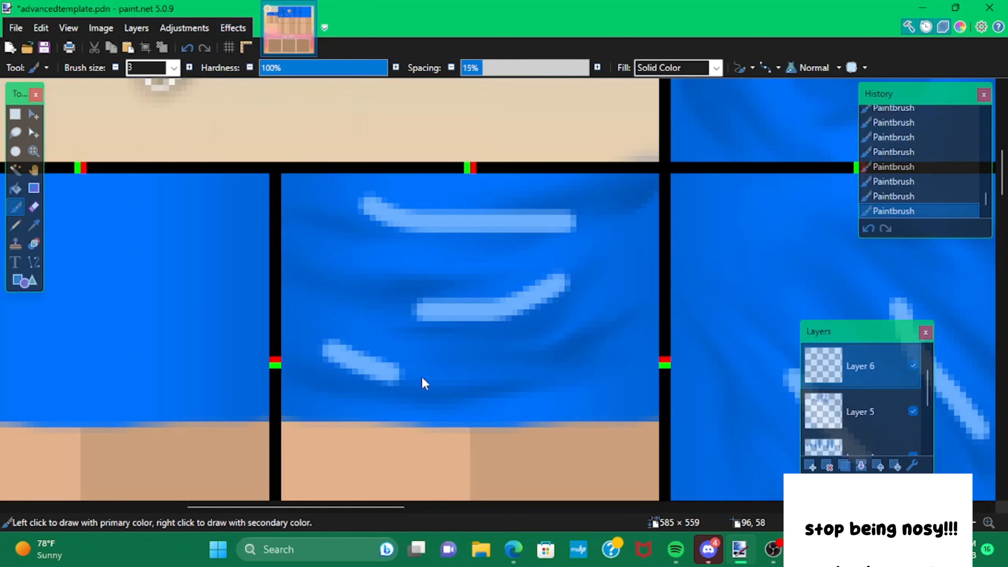
right_click(497, 240)
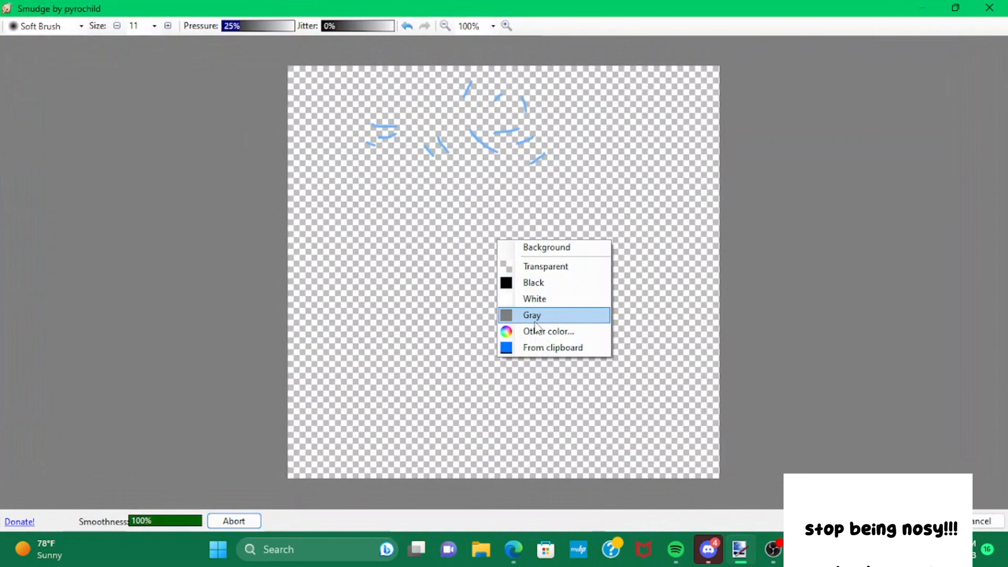
left_click(535, 302)
scroll(282, 110, "up", 5)
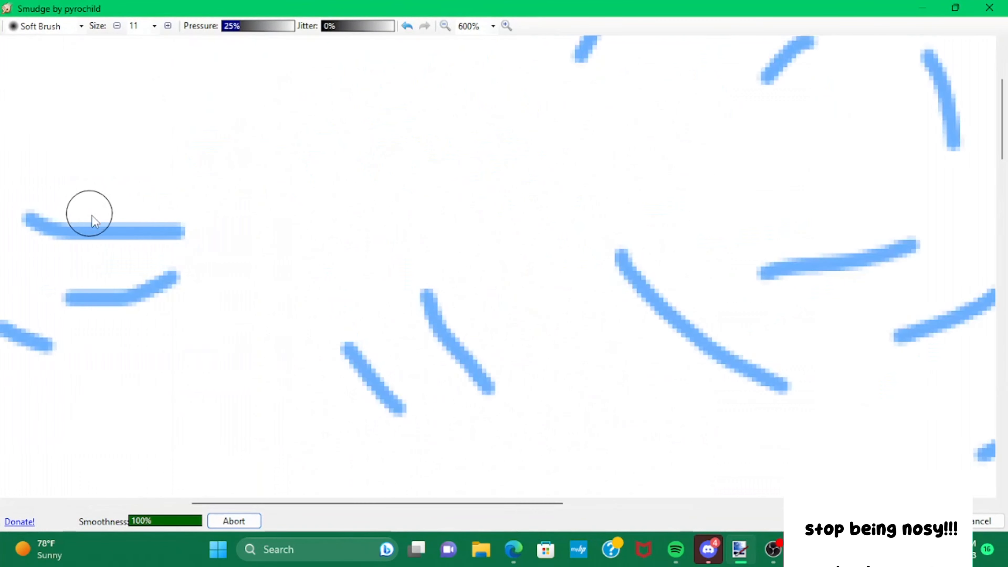
mouse_move(457, 300)
left_mouse_down()
mouse_move(495, 387)
mouse_move(524, 417)
left_mouse_up()
mouse_move(417, 302)
left_mouse_down()
mouse_move(489, 382)
mouse_move(401, 262)
left_mouse_up()
mouse_move(355, 369)
left_mouse_down()
mouse_move(333, 329)
mouse_move(345, 320)
left_mouse_up()
Smudge the four highlight curves of the front torso panel into soft, tapered streaks.
left_click_drag(432, 503, 479, 503)
mouse_move(520, 296)
left_mouse_down()
mouse_move(540, 293)
mouse_move(531, 304)
left_mouse_up()
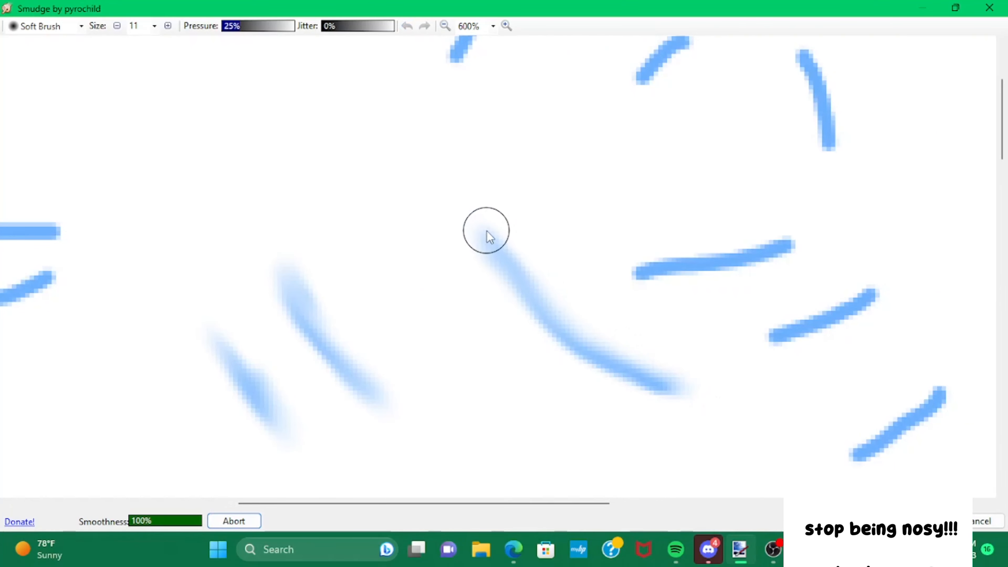
left_click_drag(487, 231, 686, 344)
mouse_move(643, 261)
left_mouse_down()
mouse_move(768, 268)
mouse_move(679, 261)
mouse_move(830, 235)
mouse_move(808, 250)
left_mouse_up()
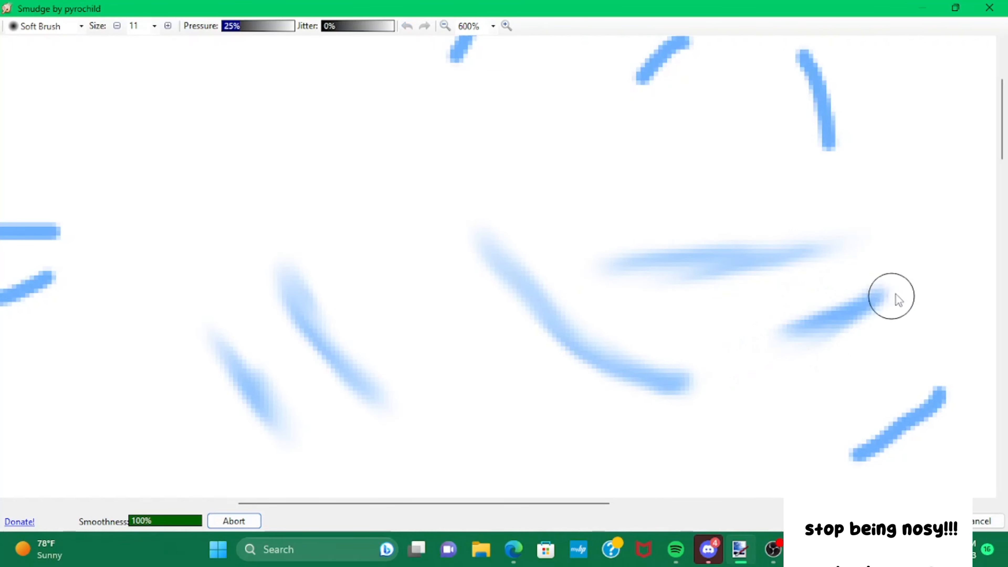
mouse_move(896, 295)
left_mouse_down()
mouse_move(747, 342)
mouse_move(929, 272)
left_mouse_up()
mouse_move(825, 465)
left_mouse_down()
mouse_move(920, 414)
mouse_move(1005, 344)
left_mouse_up()
Smudge the highlights on both sides of the neck hole and the slanted one farther left.
scroll(835, 365, "up", 3)
mouse_move(814, 254)
left_mouse_down()
mouse_move(815, 333)
mouse_move(846, 349)
mouse_move(821, 340)
left_mouse_up()
left_click_drag(699, 209, 619, 270)
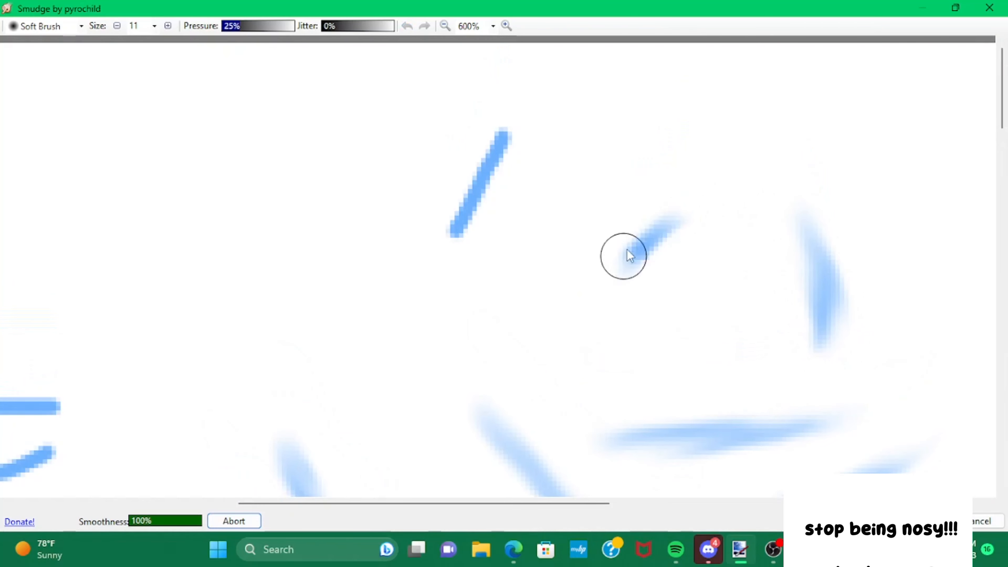
mouse_move(492, 130)
left_mouse_down()
mouse_move(513, 140)
mouse_move(387, 331)
left_mouse_up()
Smudge the three sleeve highlights into soft streaks and apply the effect.
mouse_move(520, 502)
left_mouse_down()
mouse_move(449, 491)
mouse_move(344, 495)
left_mouse_up()
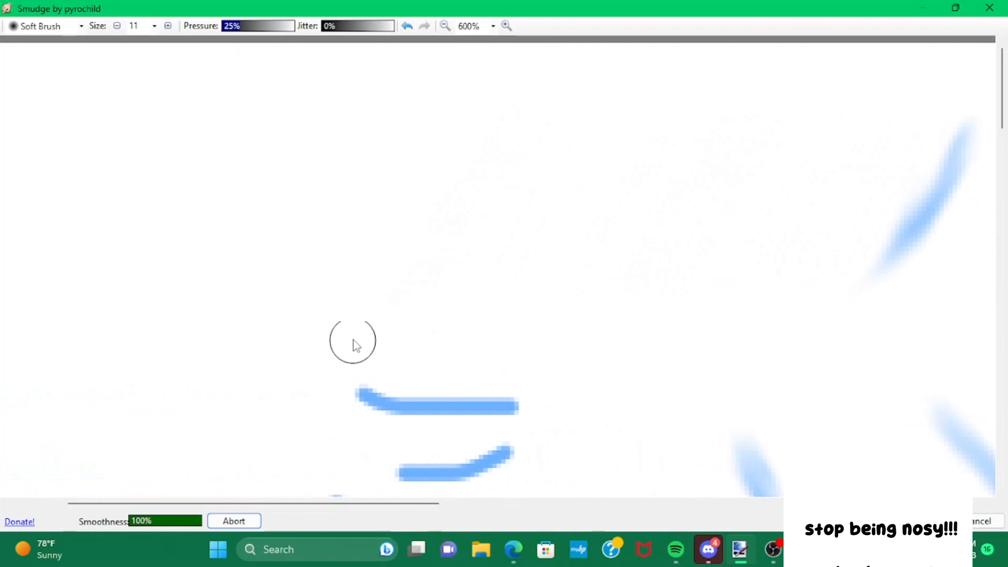
scroll(364, 327, "down", 3)
mouse_move(419, 224)
left_mouse_down()
mouse_move(339, 193)
mouse_move(368, 220)
mouse_move(554, 214)
mouse_move(452, 232)
mouse_move(530, 213)
left_mouse_up()
mouse_move(484, 294)
left_mouse_down()
mouse_move(360, 281)
mouse_move(561, 248)
left_mouse_up()
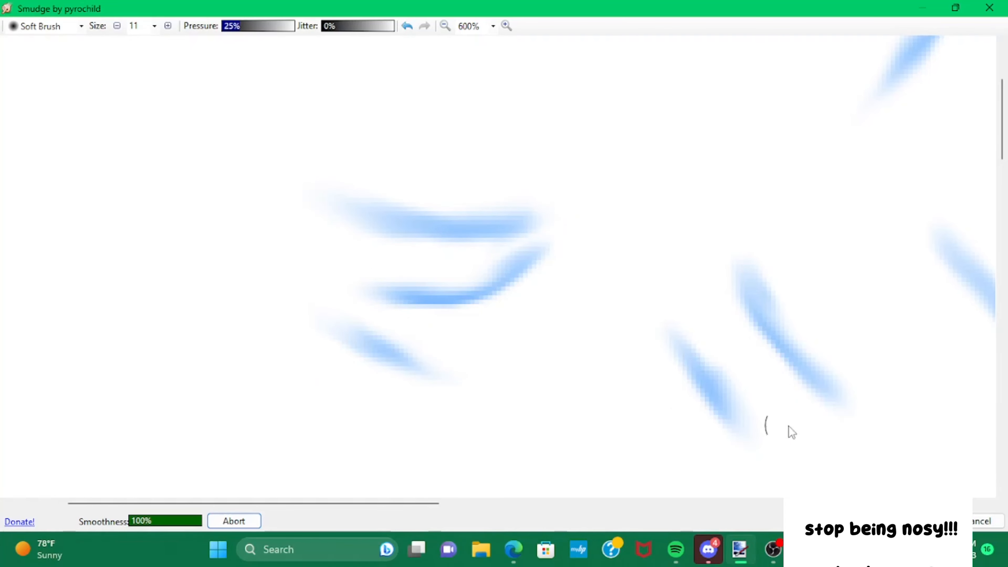
left_click(922, 522)
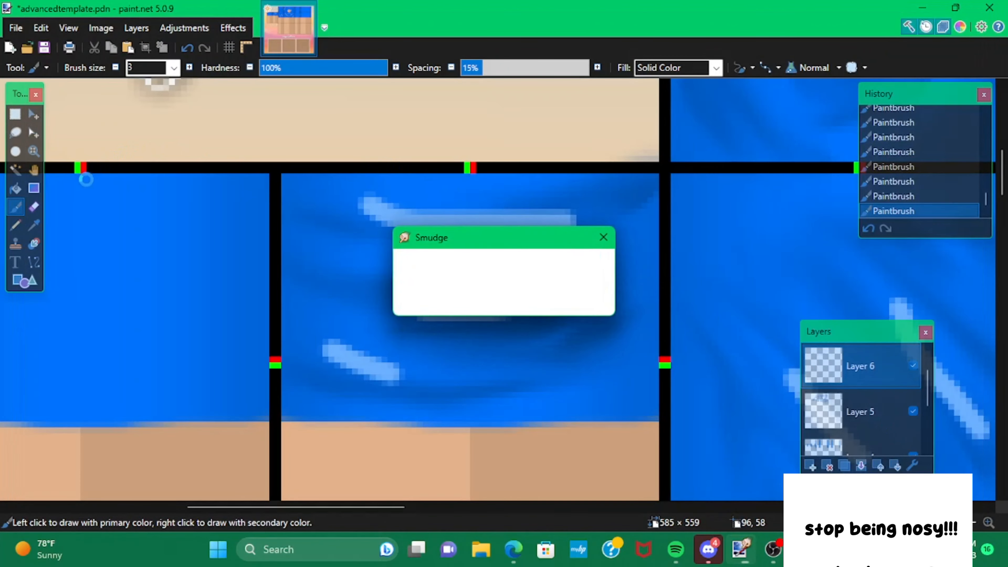
Erase the fold shading that spills into the neck hole on Layer 5 with a size 16 eraser.
scroll(248, 270, "down", 8)
scroll(461, 279, "up", 3)
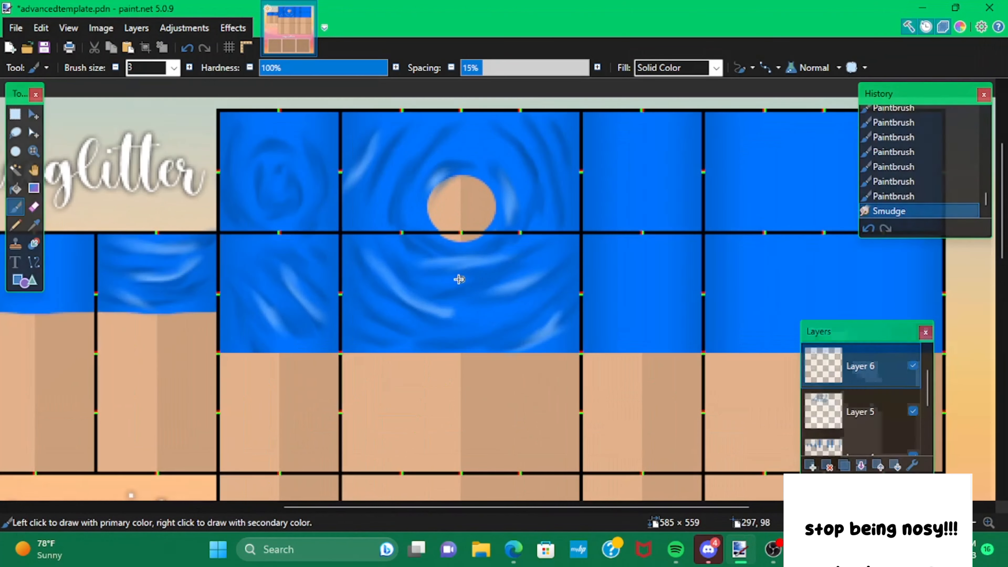
left_click(878, 429)
left_click(34, 206)
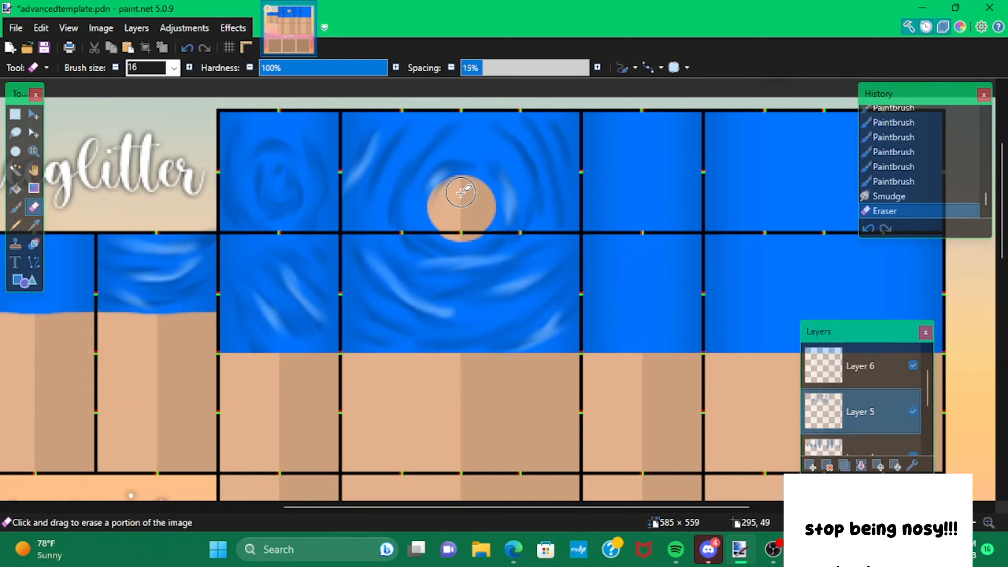
left_click(439, 215)
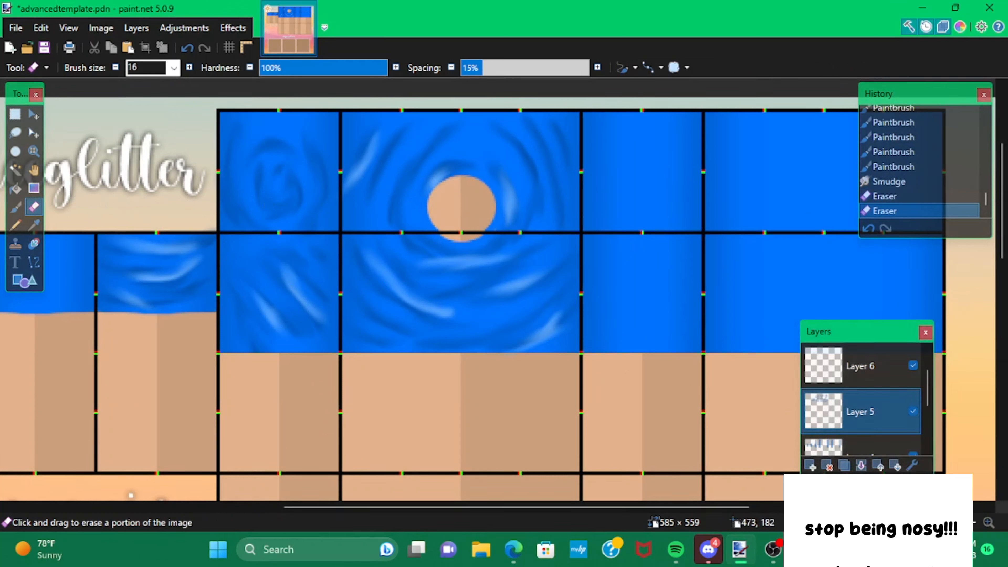
Try out different opacity levels for Layer 5.
left_click(913, 466)
left_click_drag(473, 267, 635, 278)
left_click(512, 337)
Lower the opacity of the highlight layer, Layer 6, to 61.
left_click(862, 366)
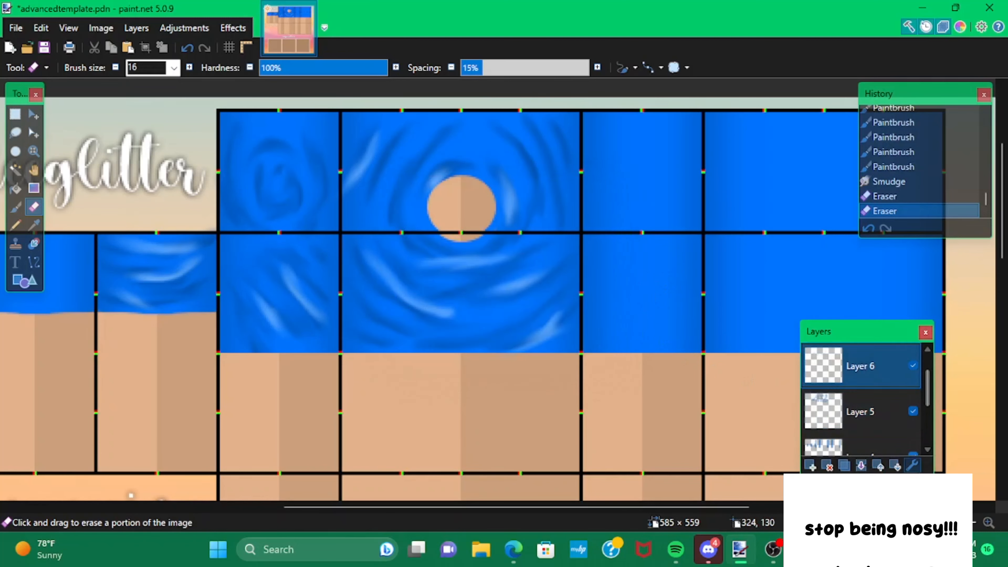
left_click(913, 465)
left_click_drag(485, 265, 445, 264)
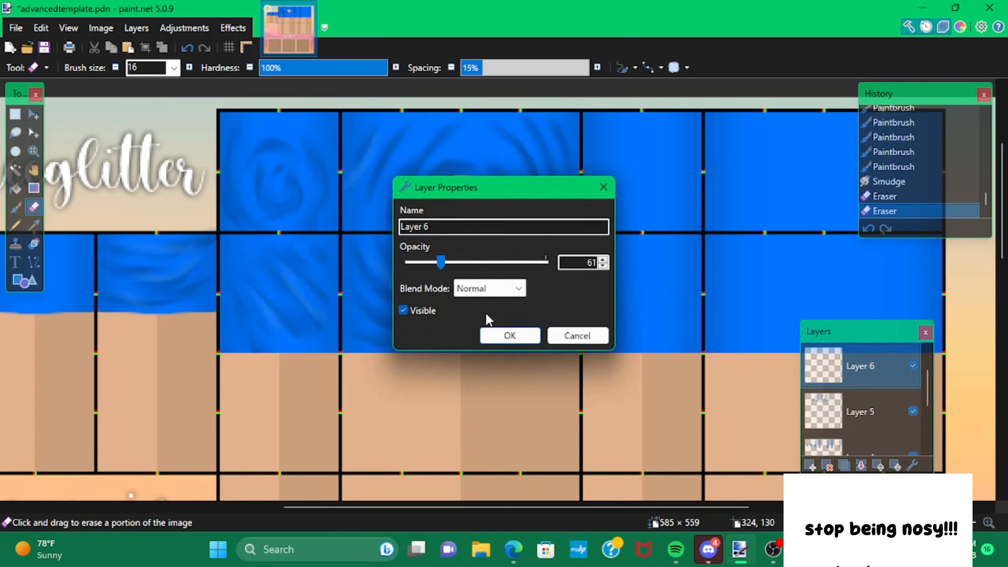
left_click(512, 336)
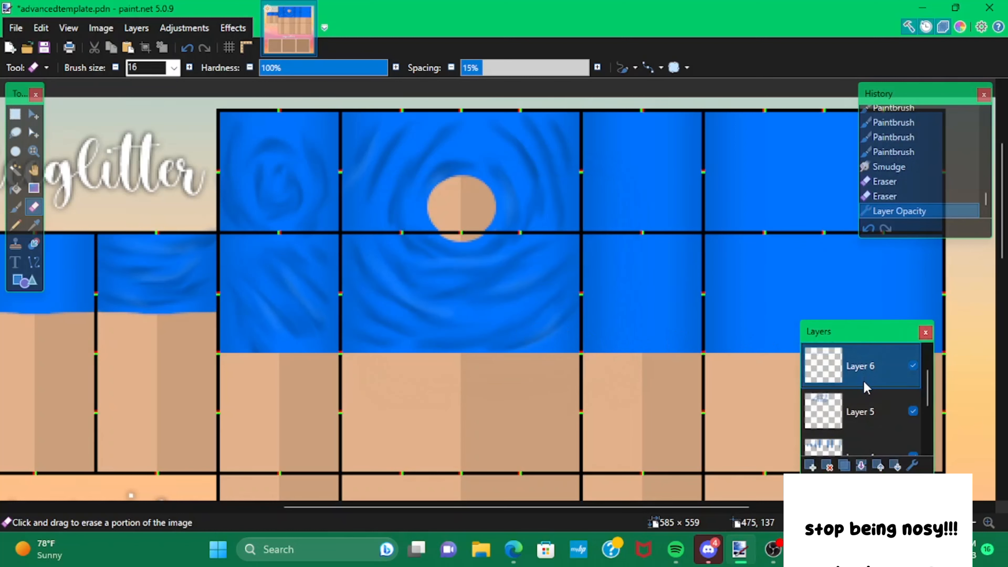
Reduce the opacity of the fold shading on Layer 5 to 84, and make Layer 6 the active layer again.
left_click(863, 406)
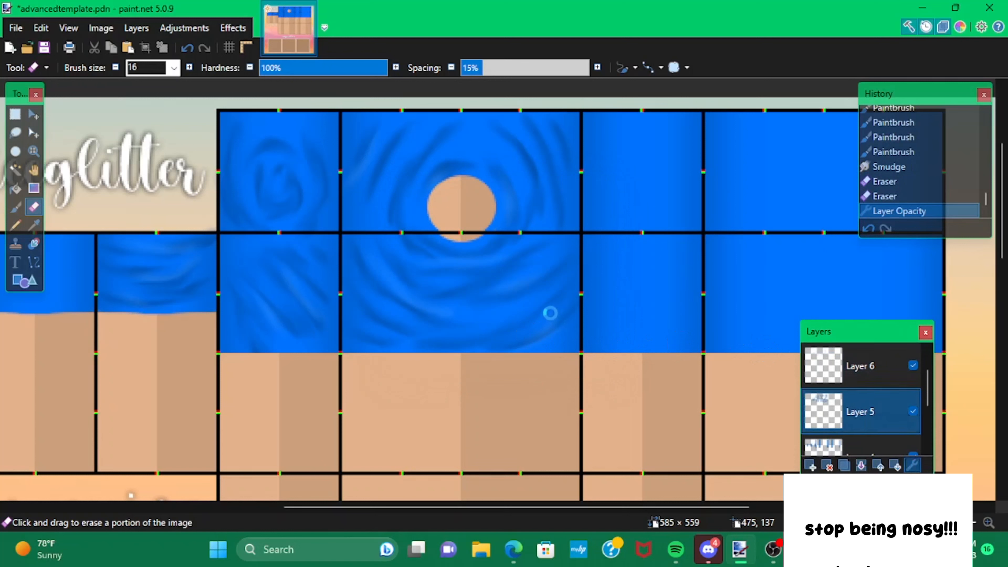
key("F4")
left_click_drag(461, 263, 452, 265)
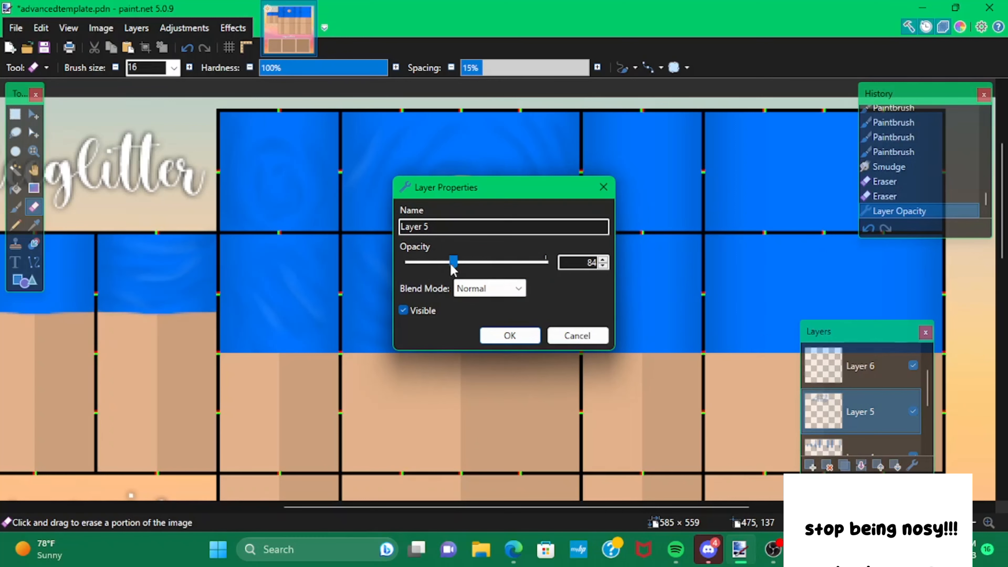
left_click(510, 336)
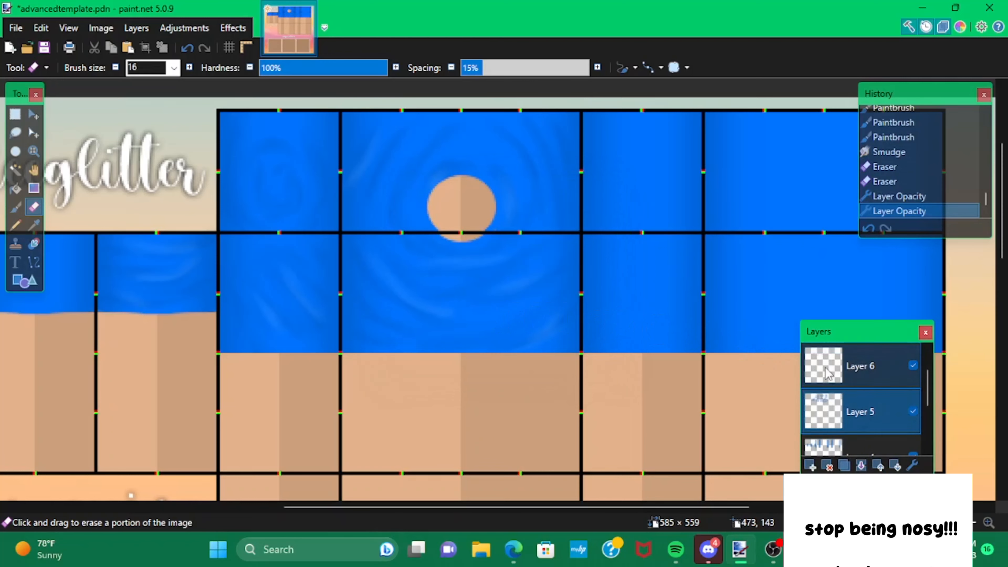
left_click(890, 381)
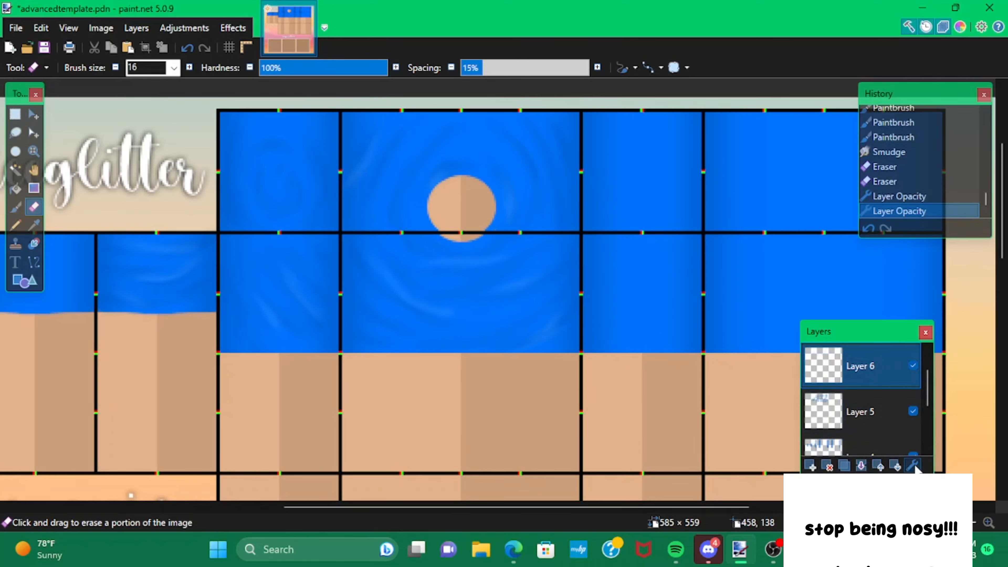
scroll(493, 322, "down", 2)
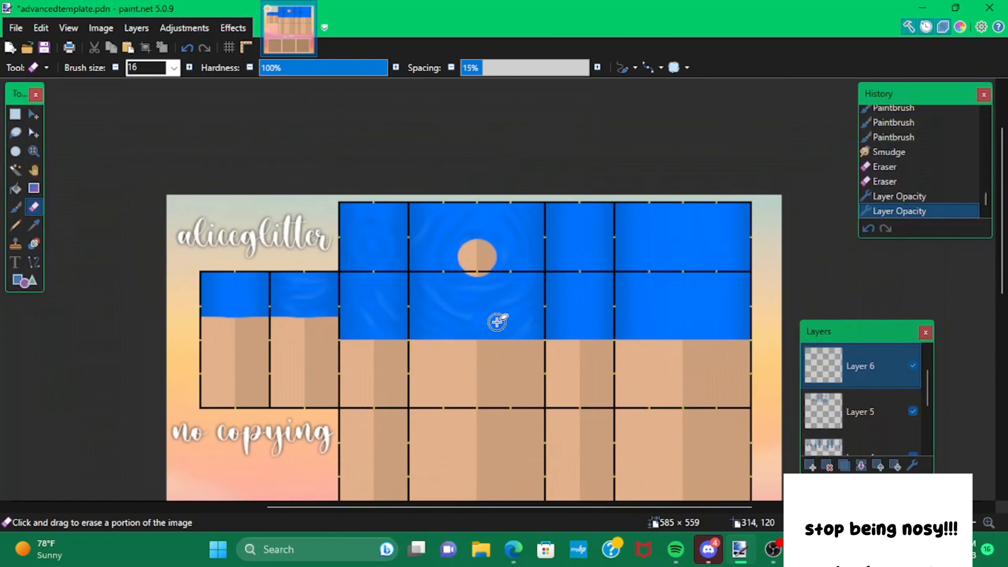
scroll(508, 342, "up", 1)
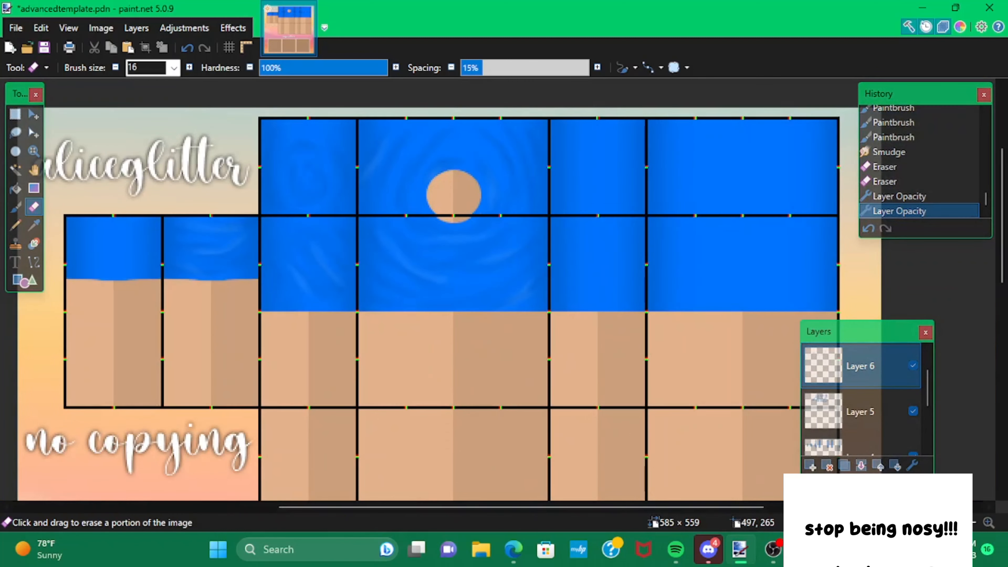